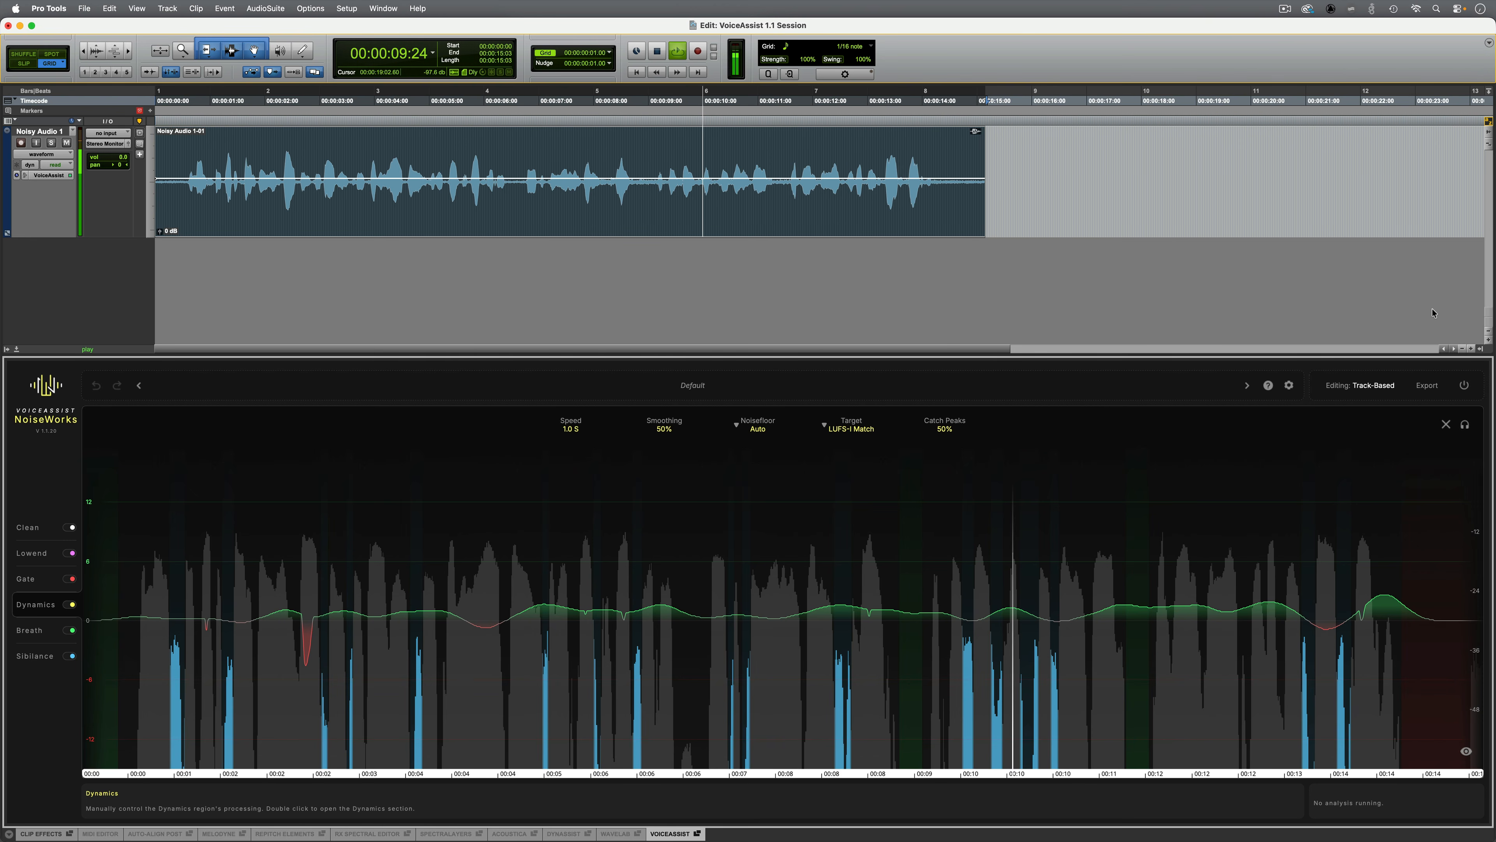
Open the Clean module of VoiceAssist for the Noisy Audio 1 clip.
click(31, 533)
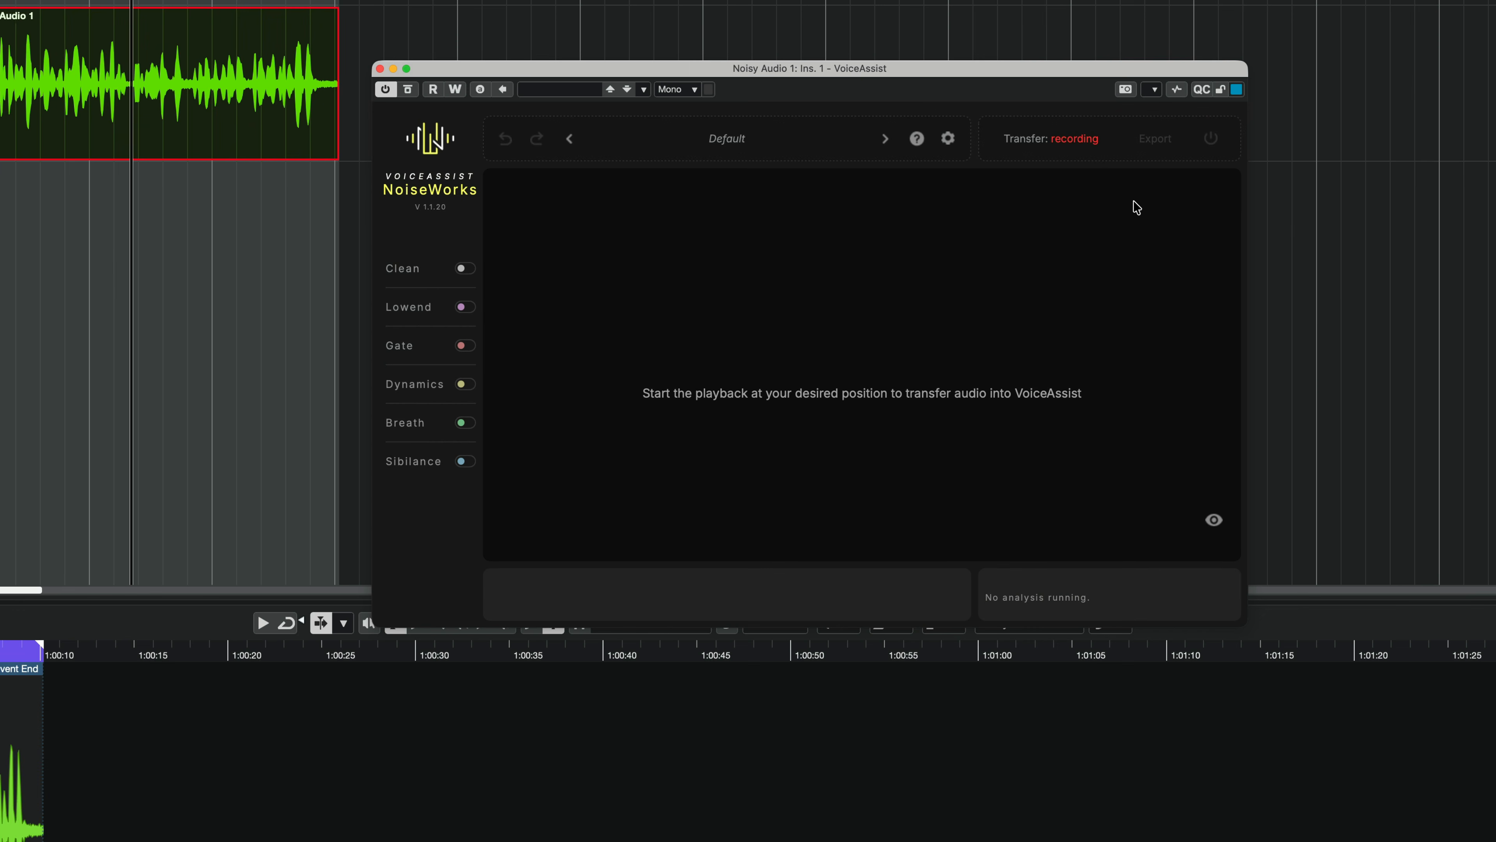
In Nuendo, choose Record as VoiceAssist's transfer method and run playback to transfer the Noisy Audio 1 audio.
click(1075, 138)
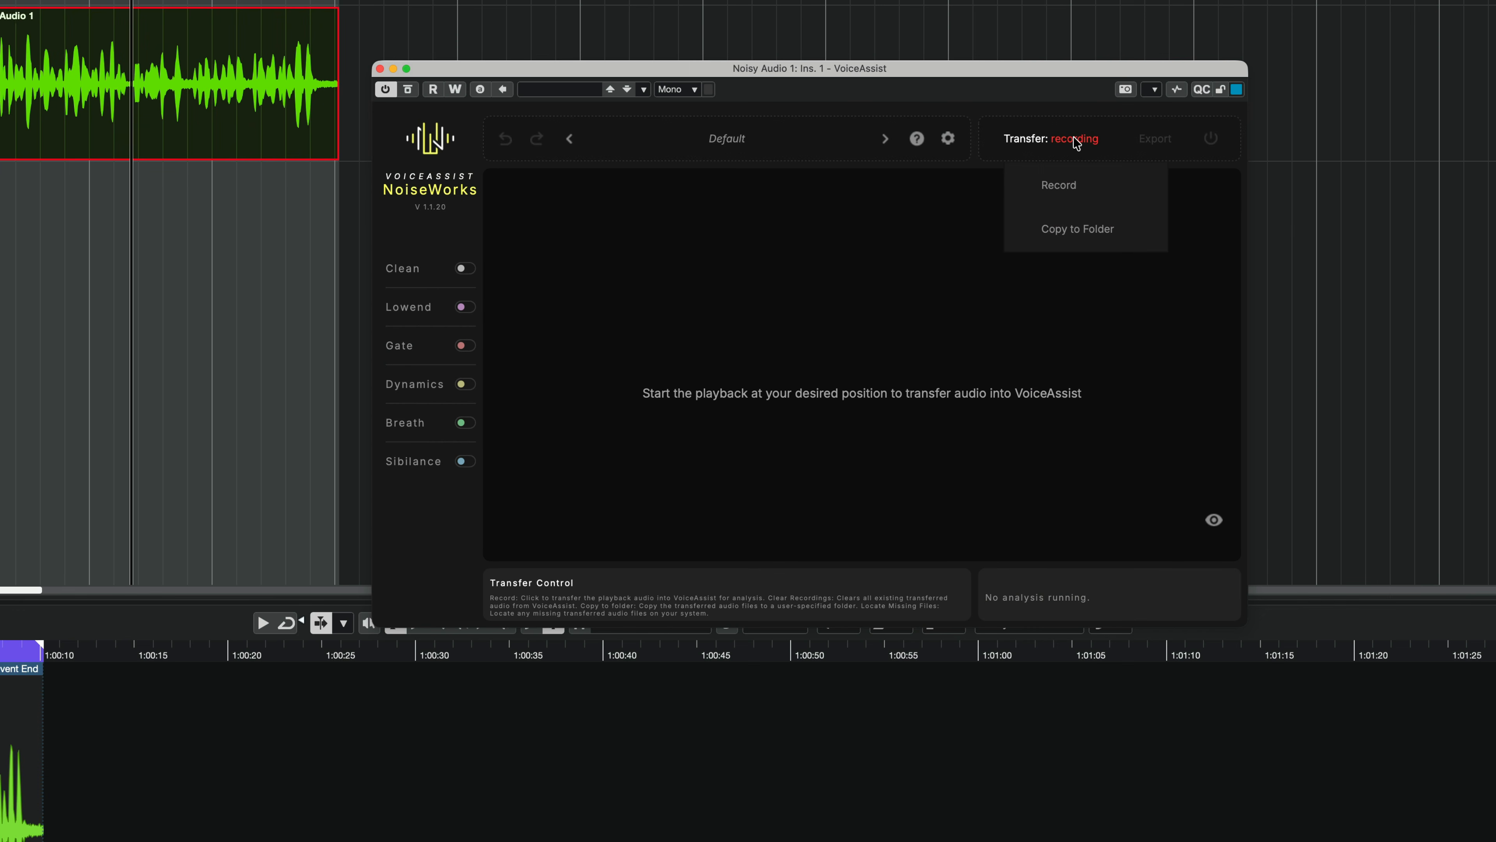
click(1079, 187)
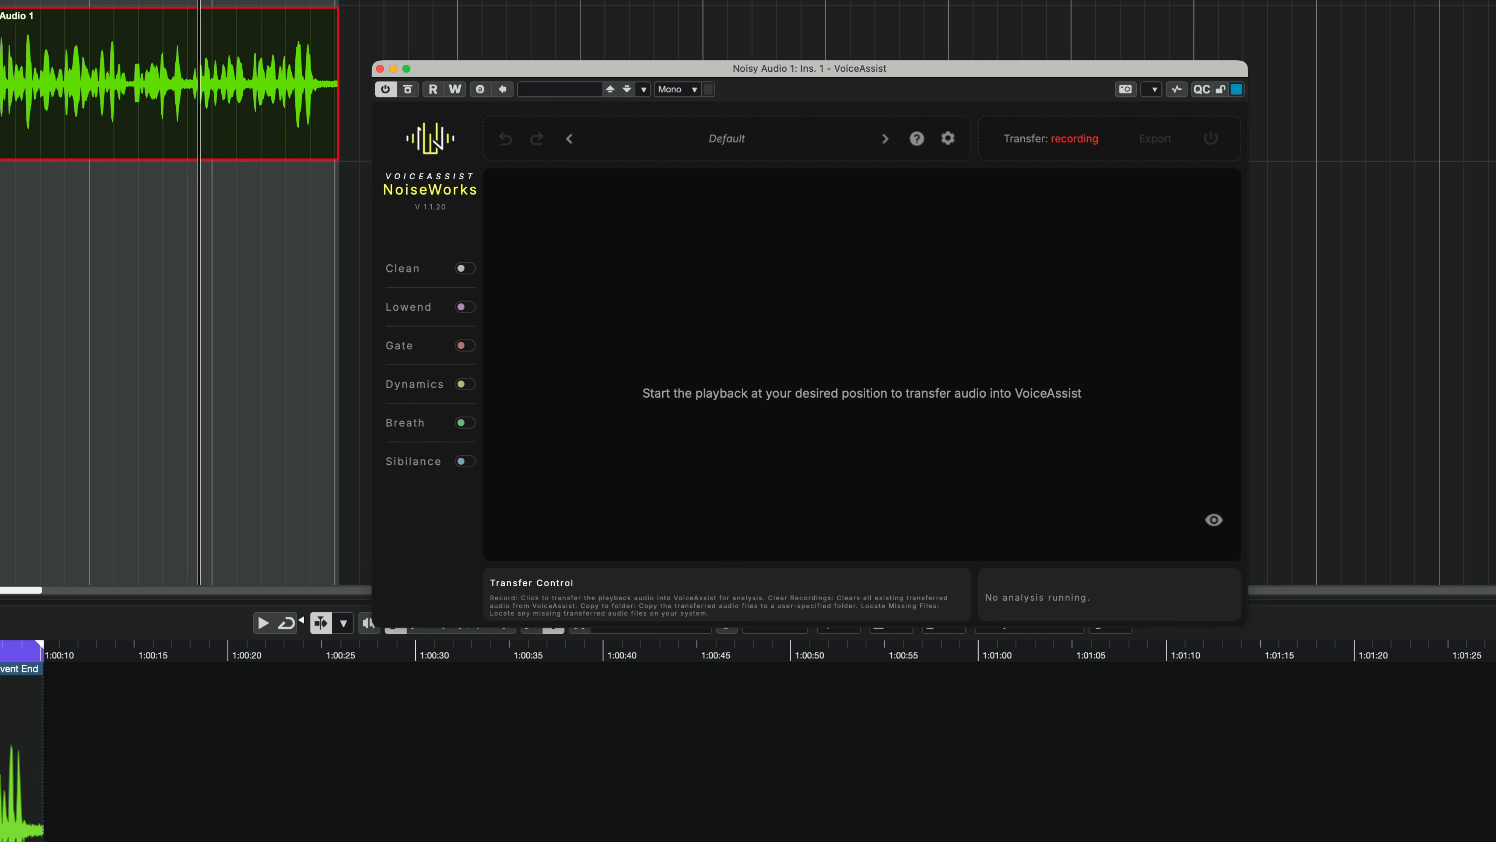
key(space)
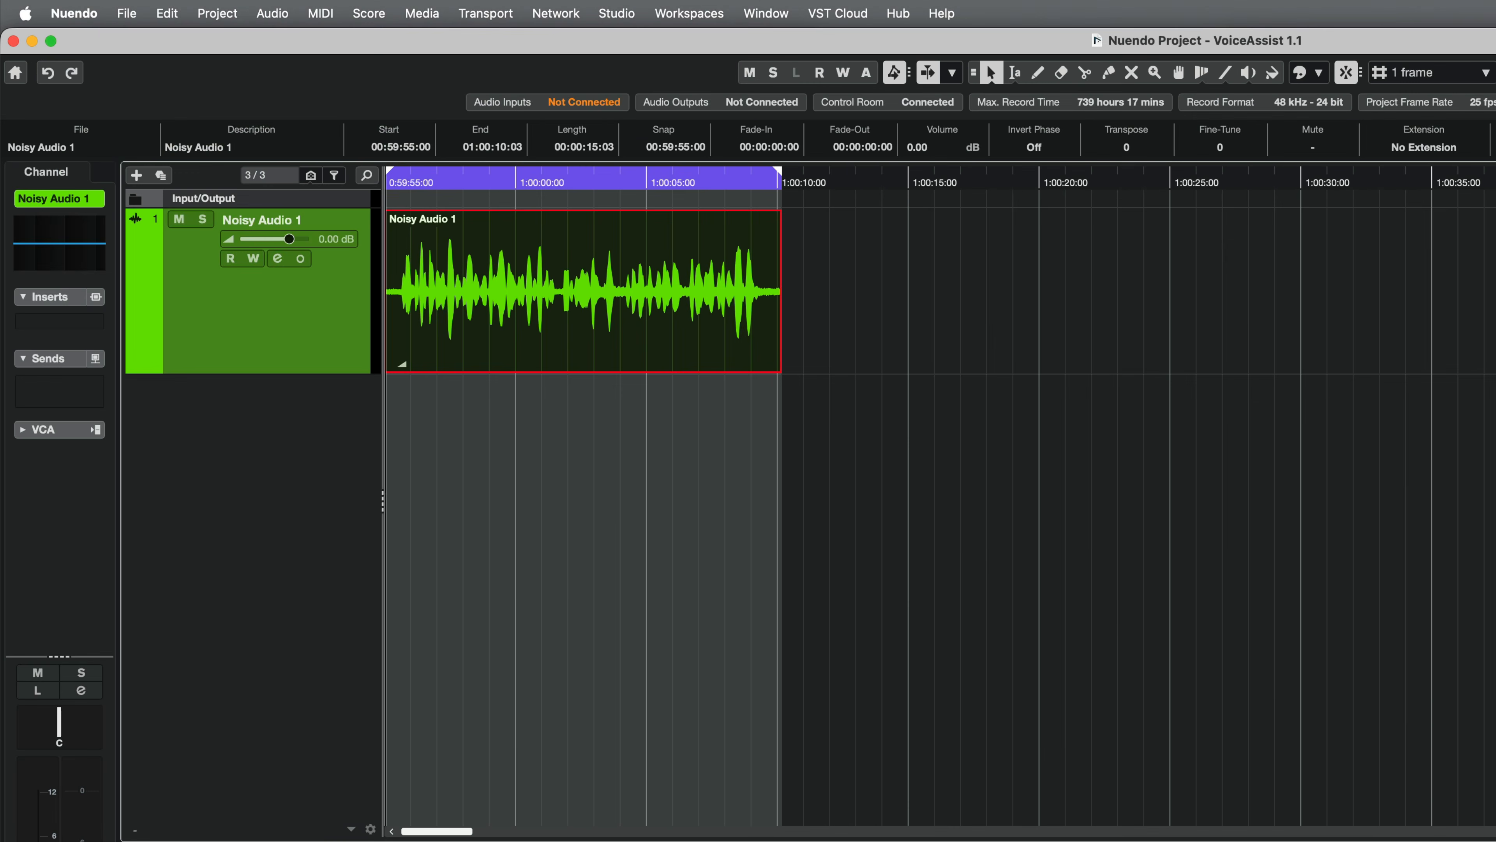
Apply the VoiceAssist extension to the Noisy Audio 1 event and play back the first few seconds.
click(272, 13)
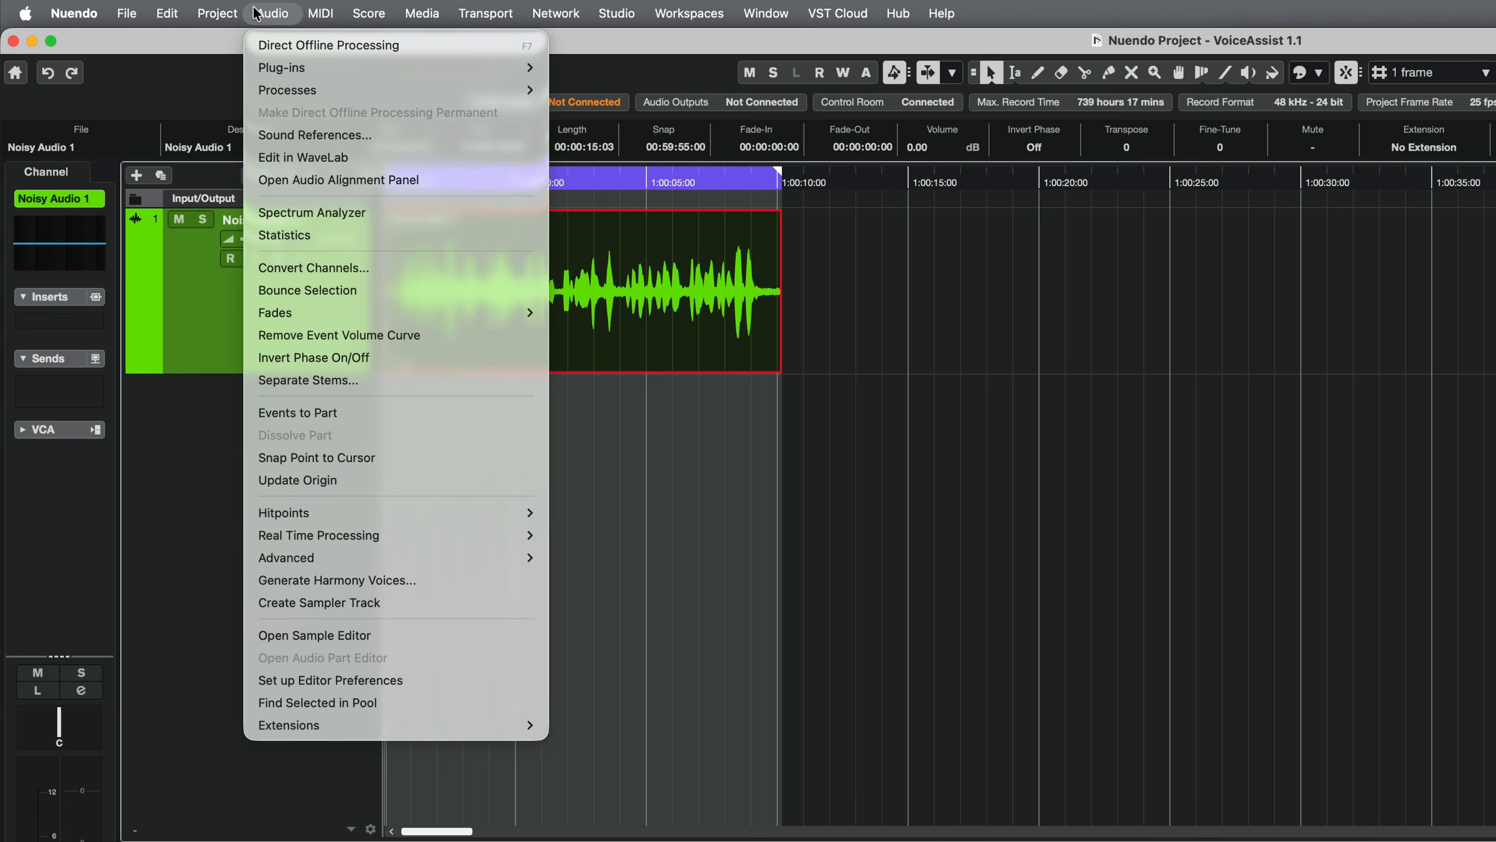
mouse_move(518, 726)
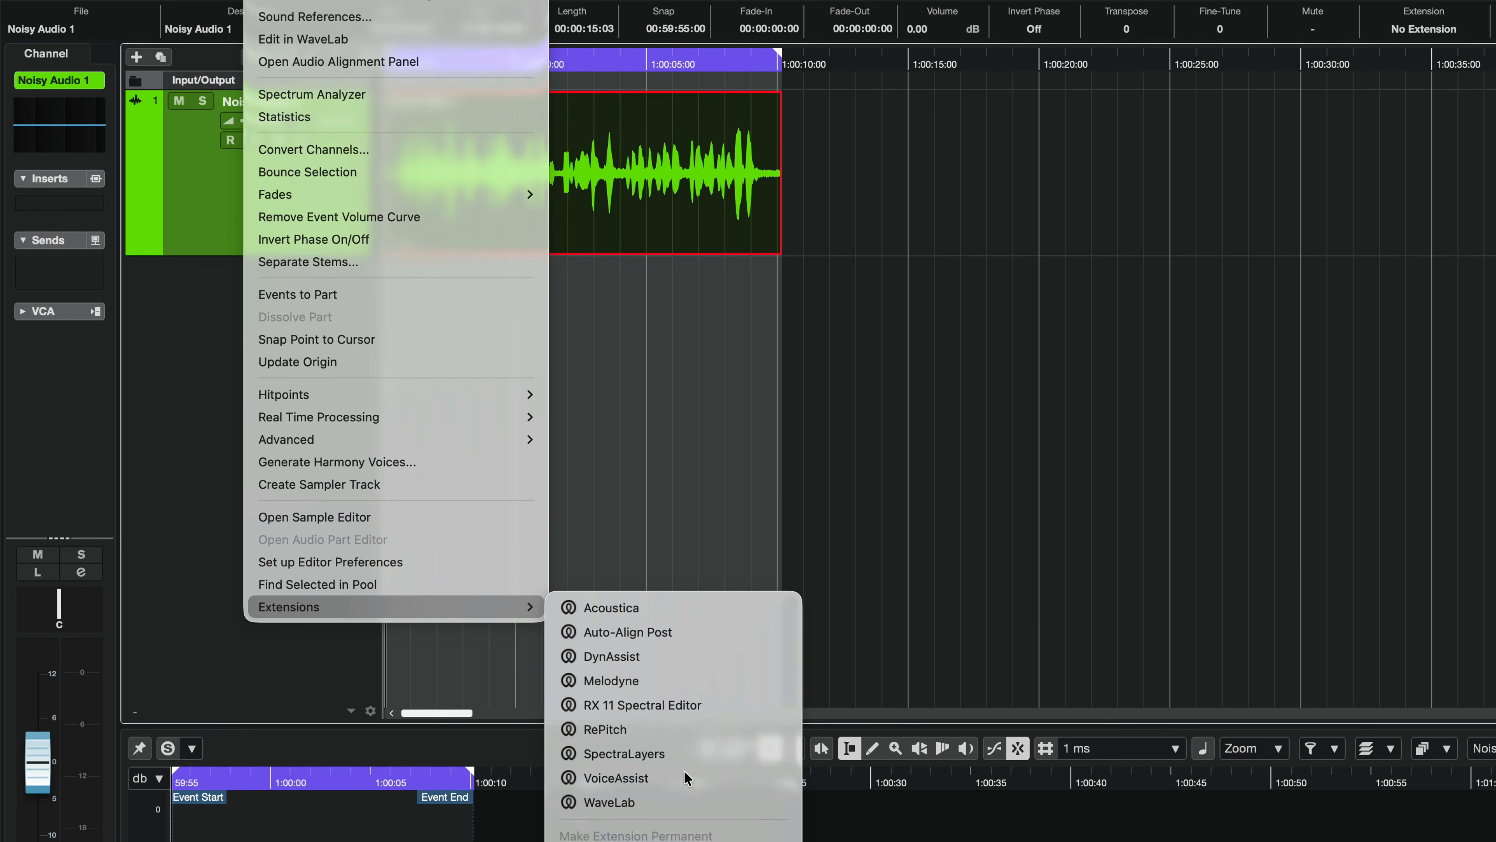
click(713, 777)
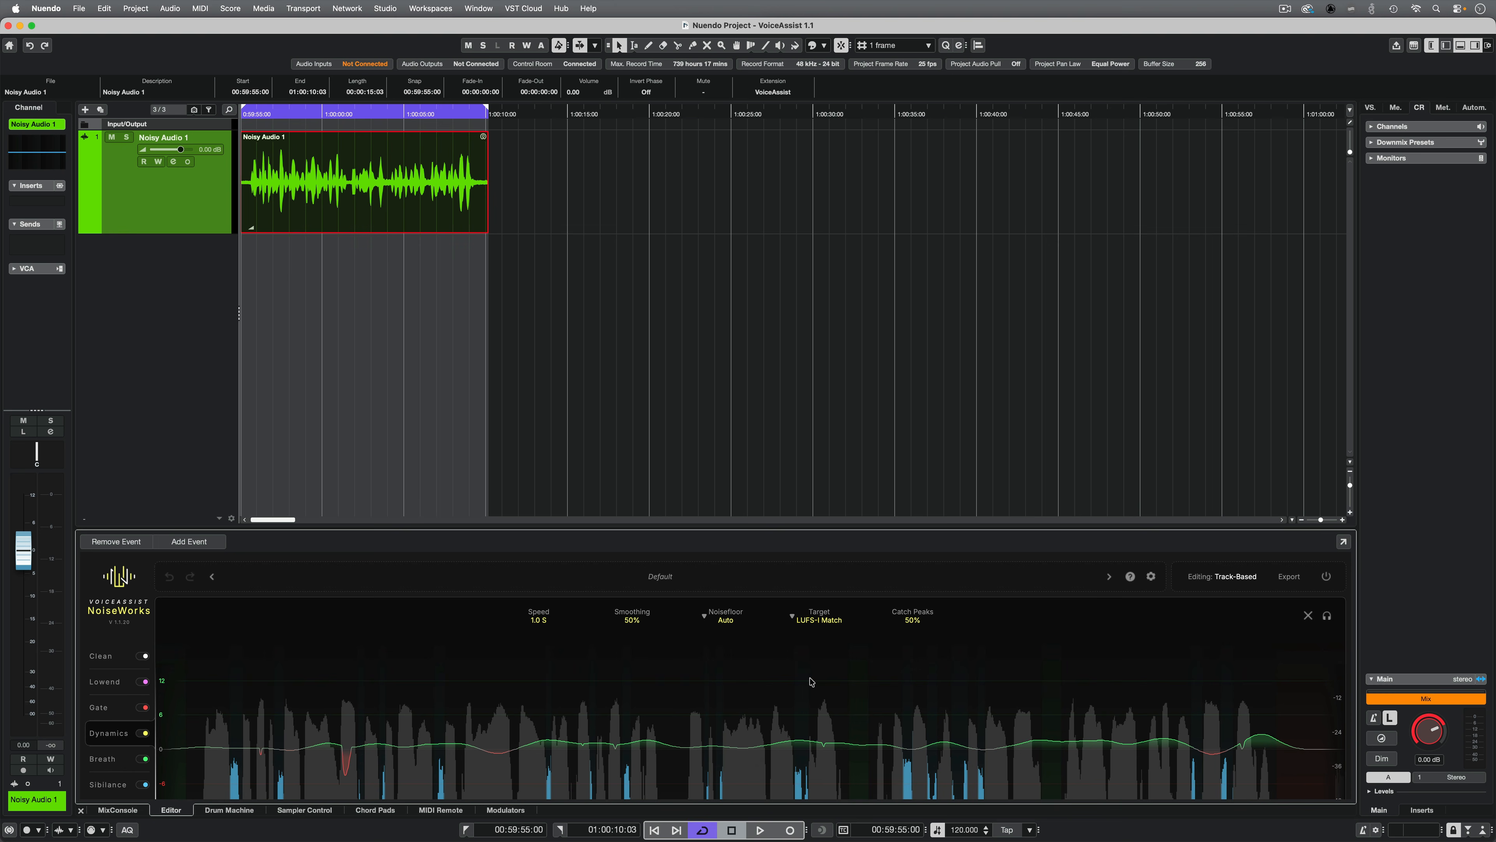
key(space)
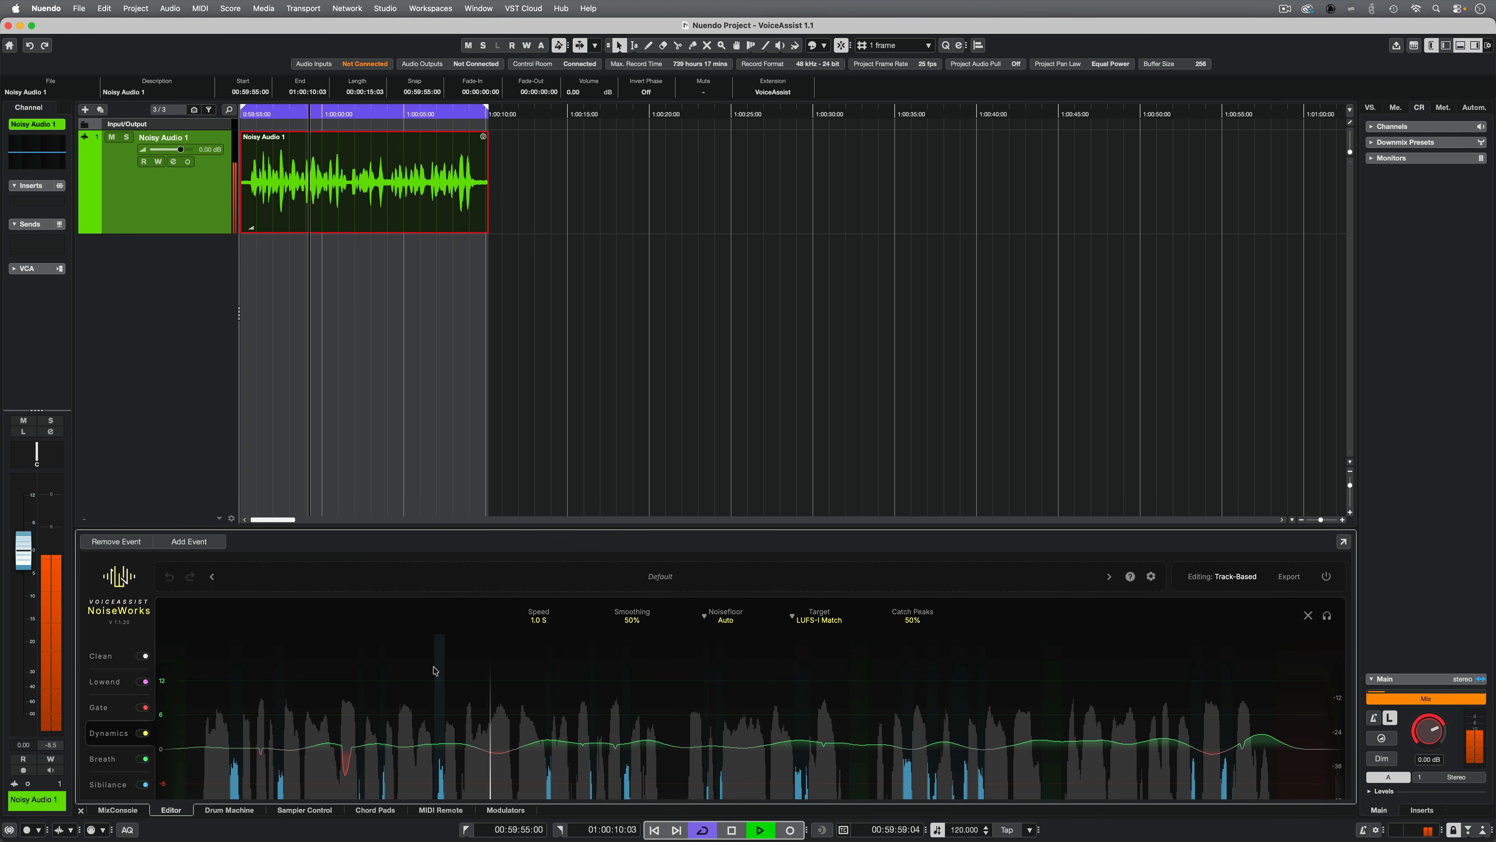
key(space)
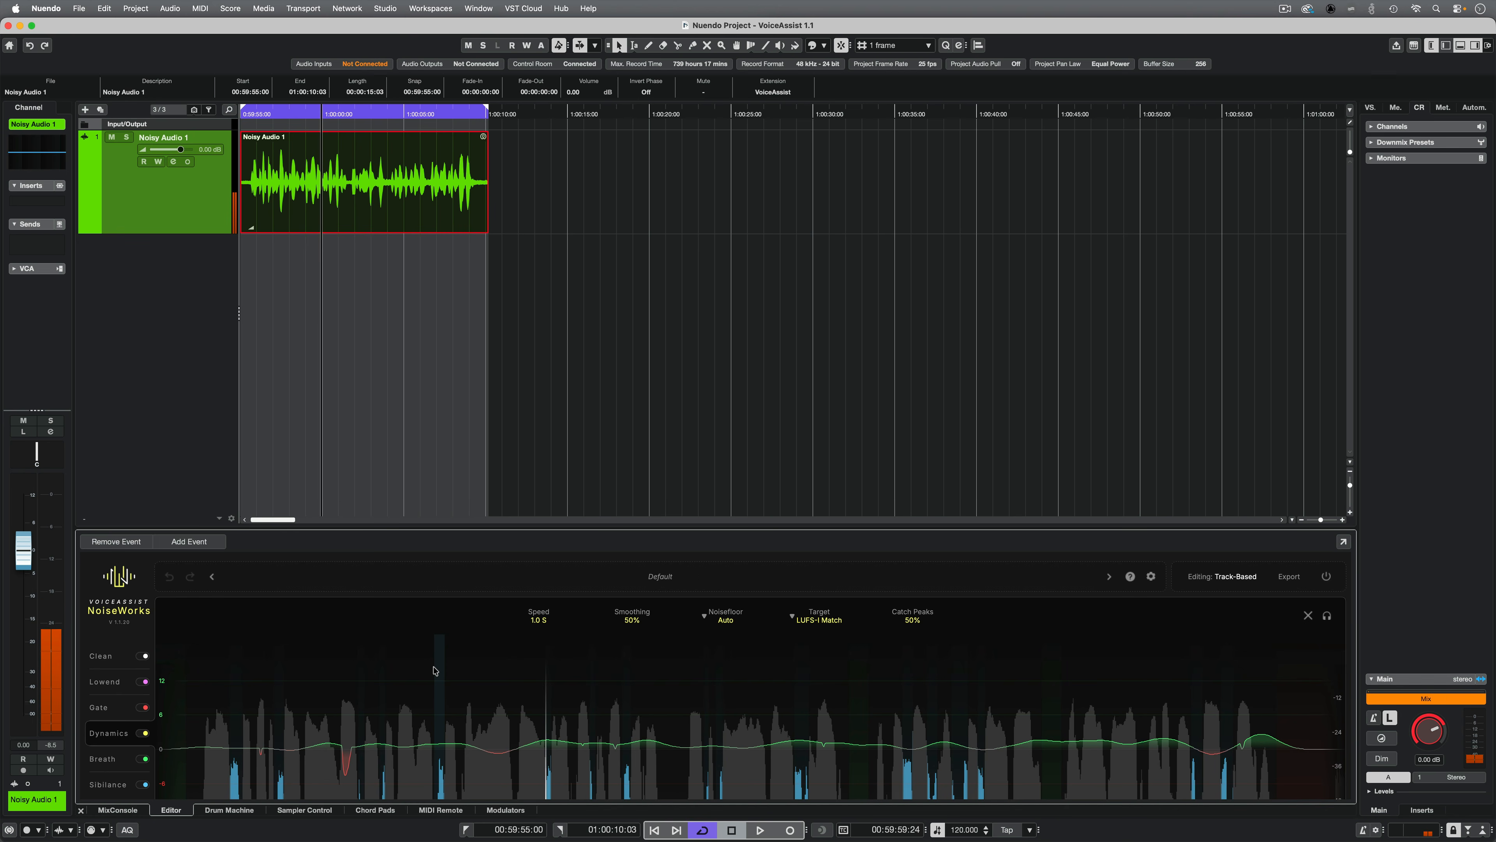
Remove the VoiceAssist extension from the Noisy Audio 1 event.
click(170, 8)
mouse_move(259, 455)
click(471, 611)
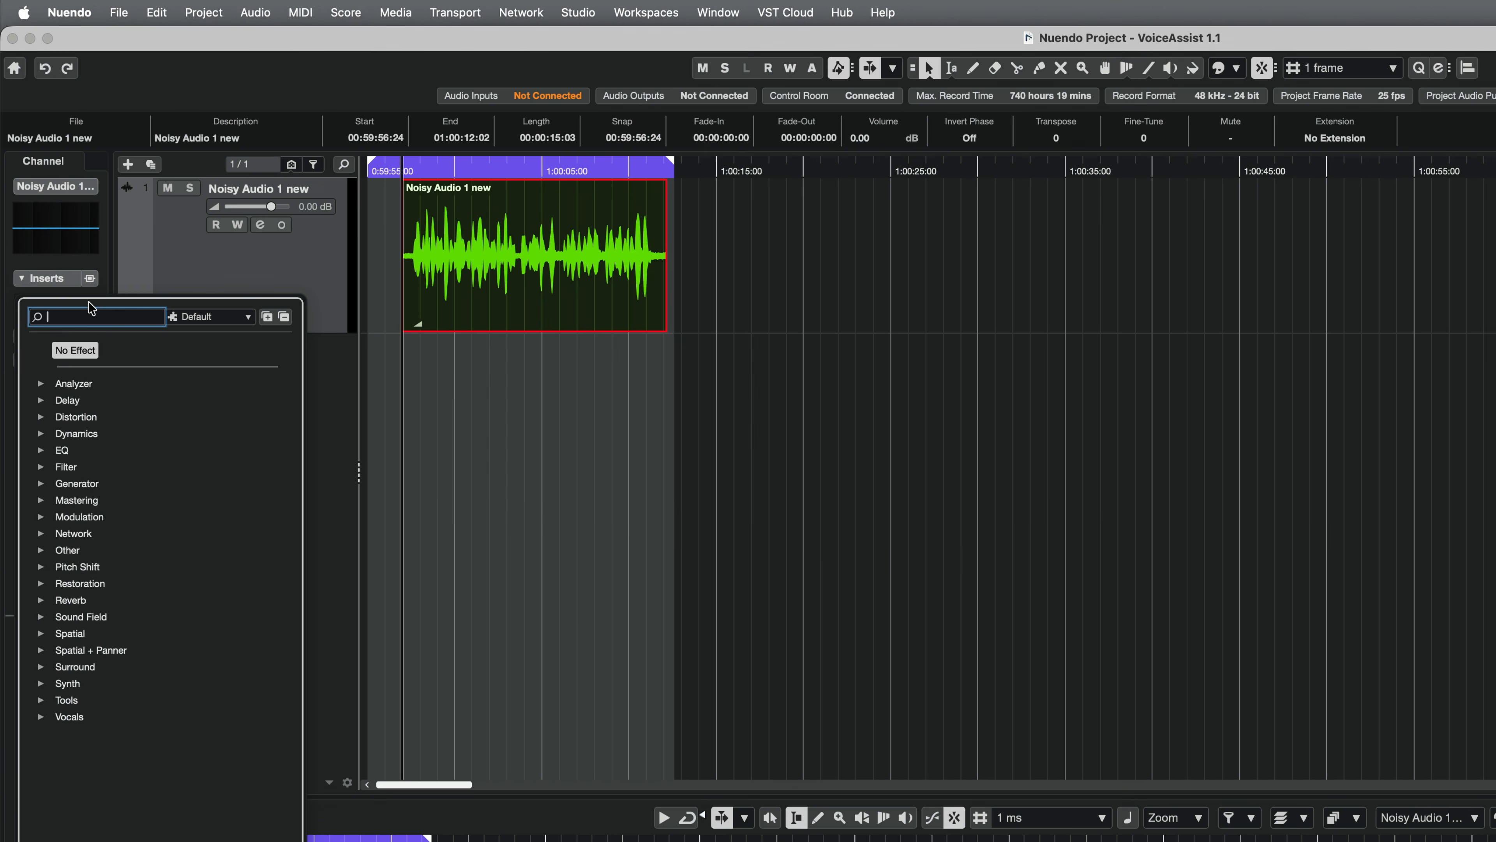
Insert VoiceAssist on the Noisy Audio 1 new channel and play the clip to transfer its audio into the plug-in.
text(voicea)
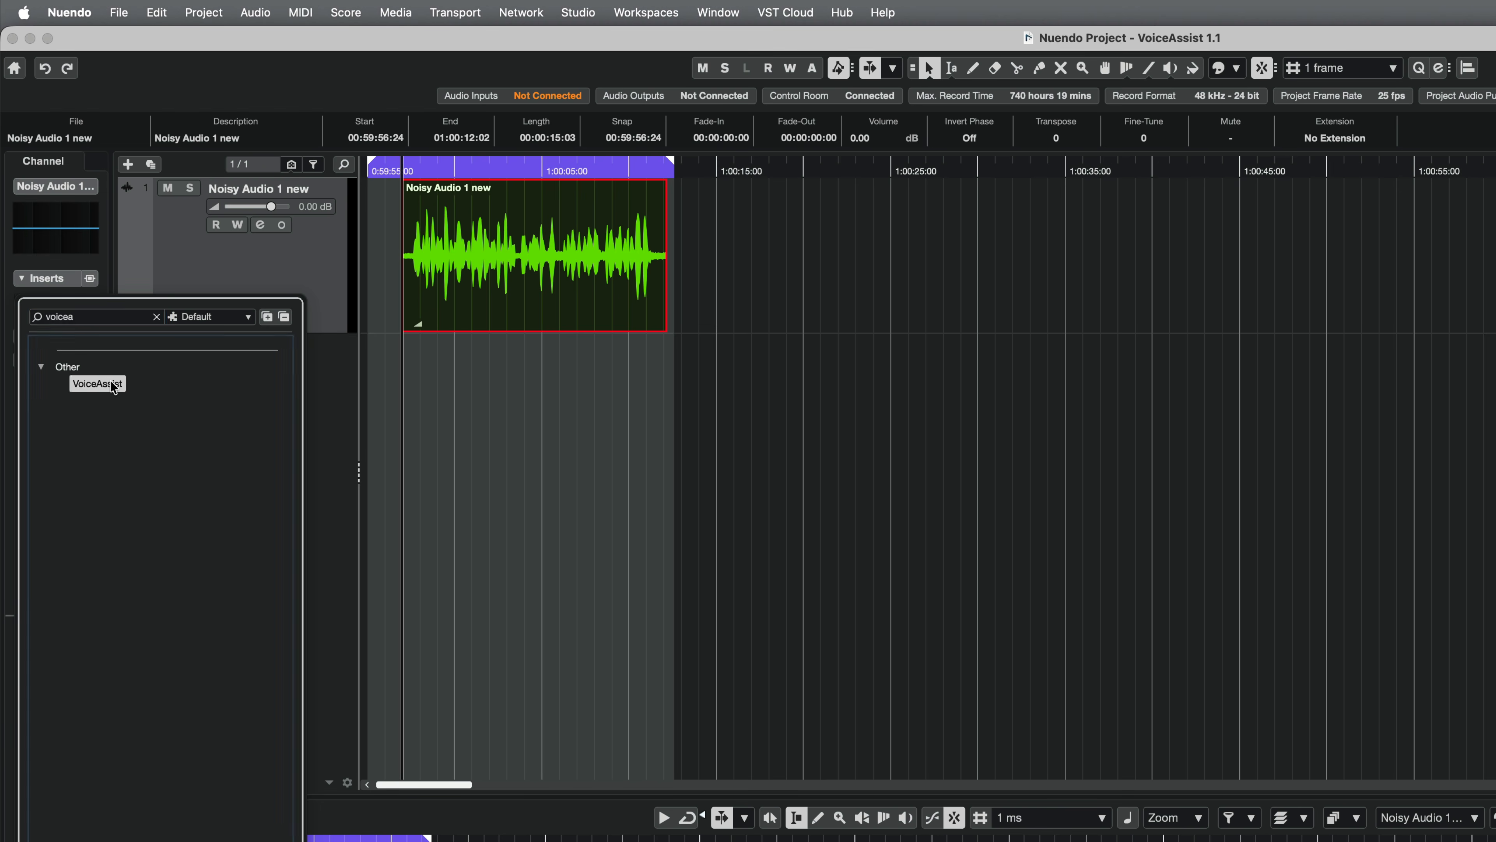
click(110, 382)
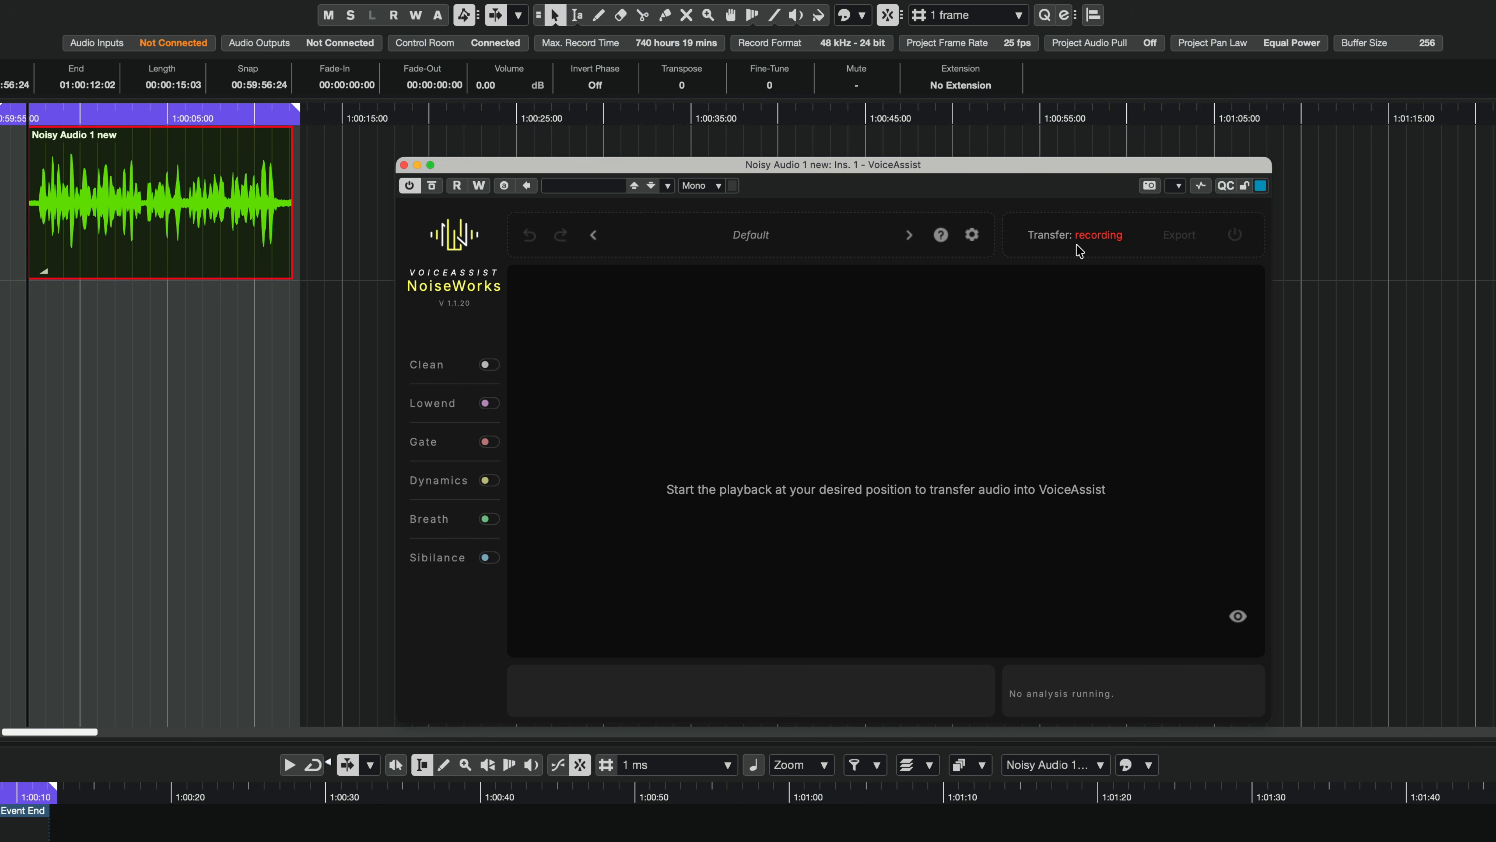
click(186, 250)
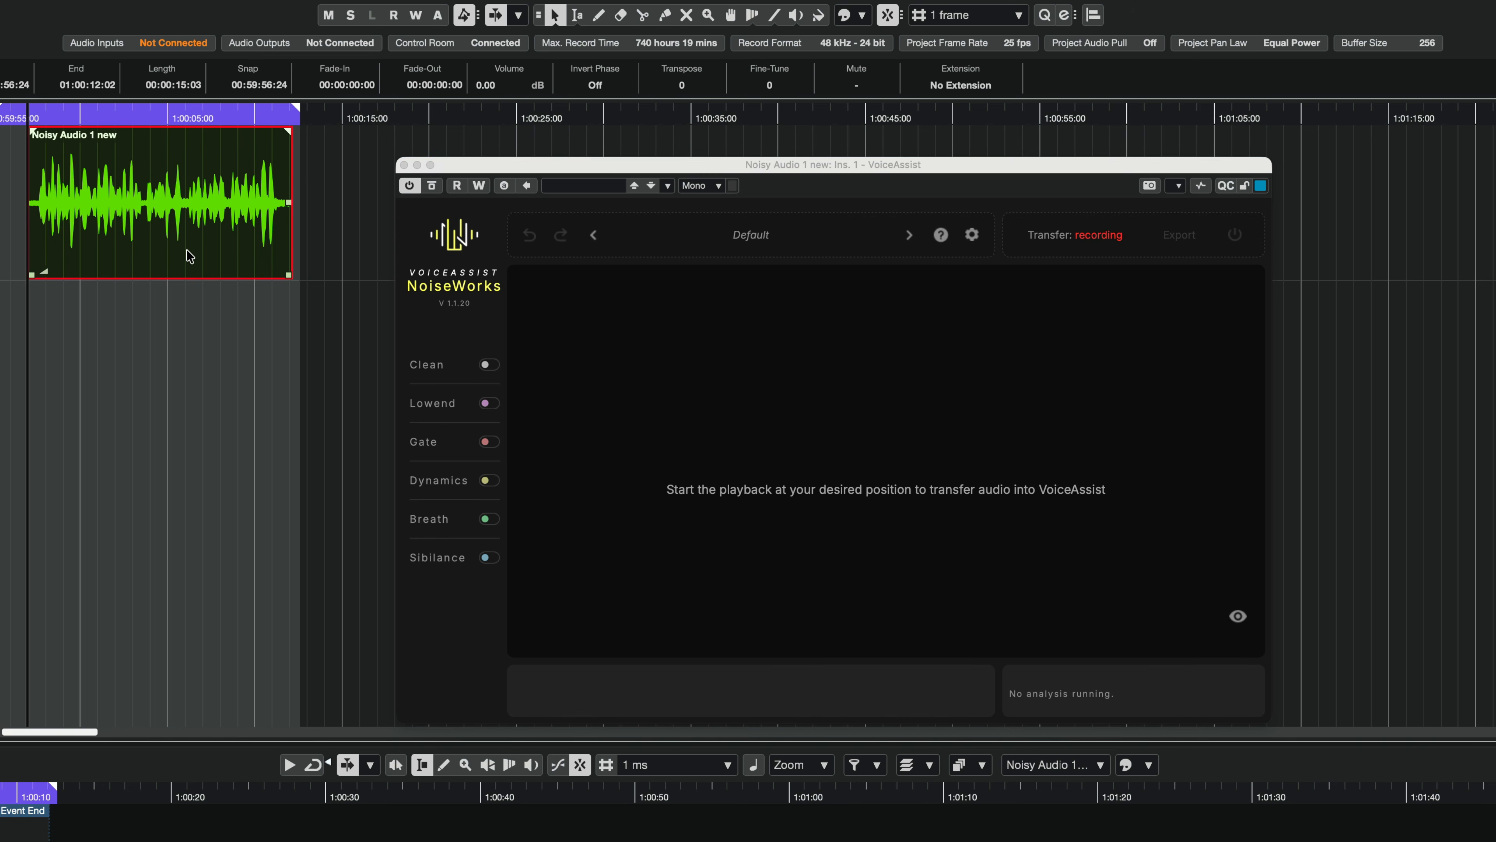
key(space)
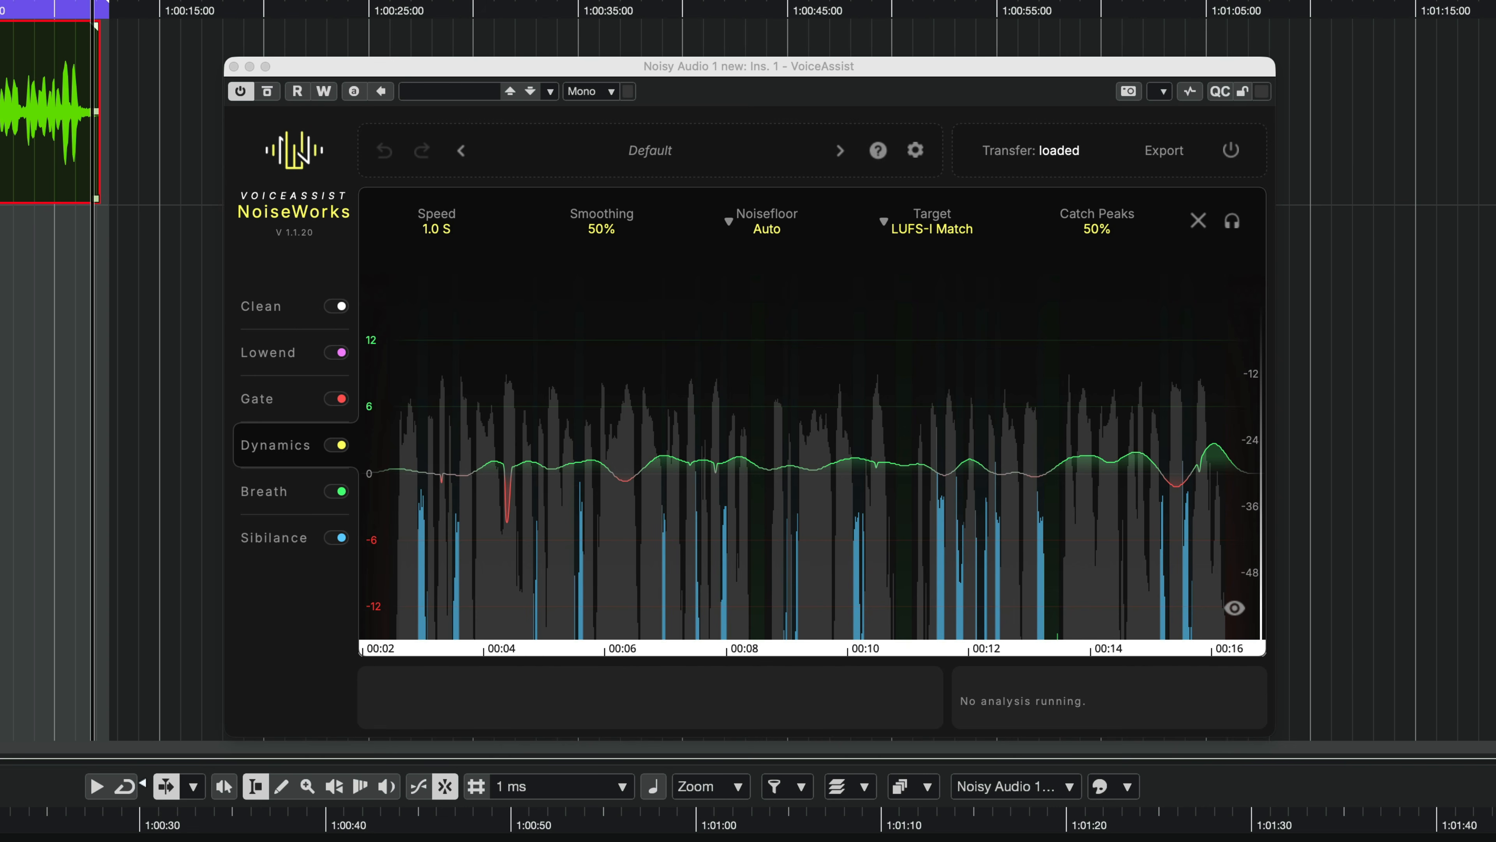
Examine the Clean, Lowend, Gate, Dynamics, Breath and Sibilance modules, return to Dynamics, and play the clip from its start.
click(268, 308)
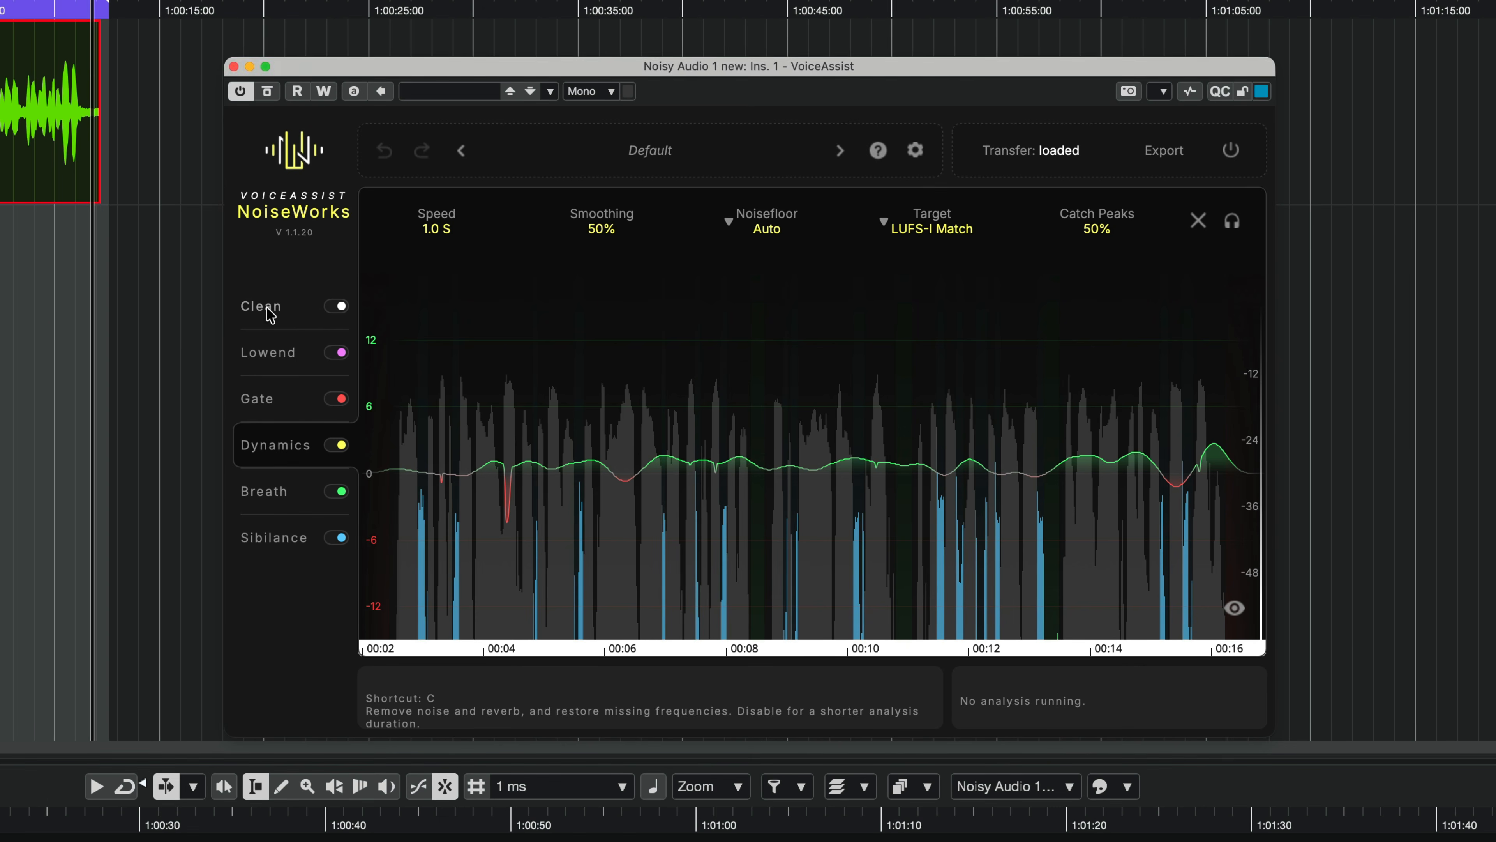
click(271, 357)
click(270, 401)
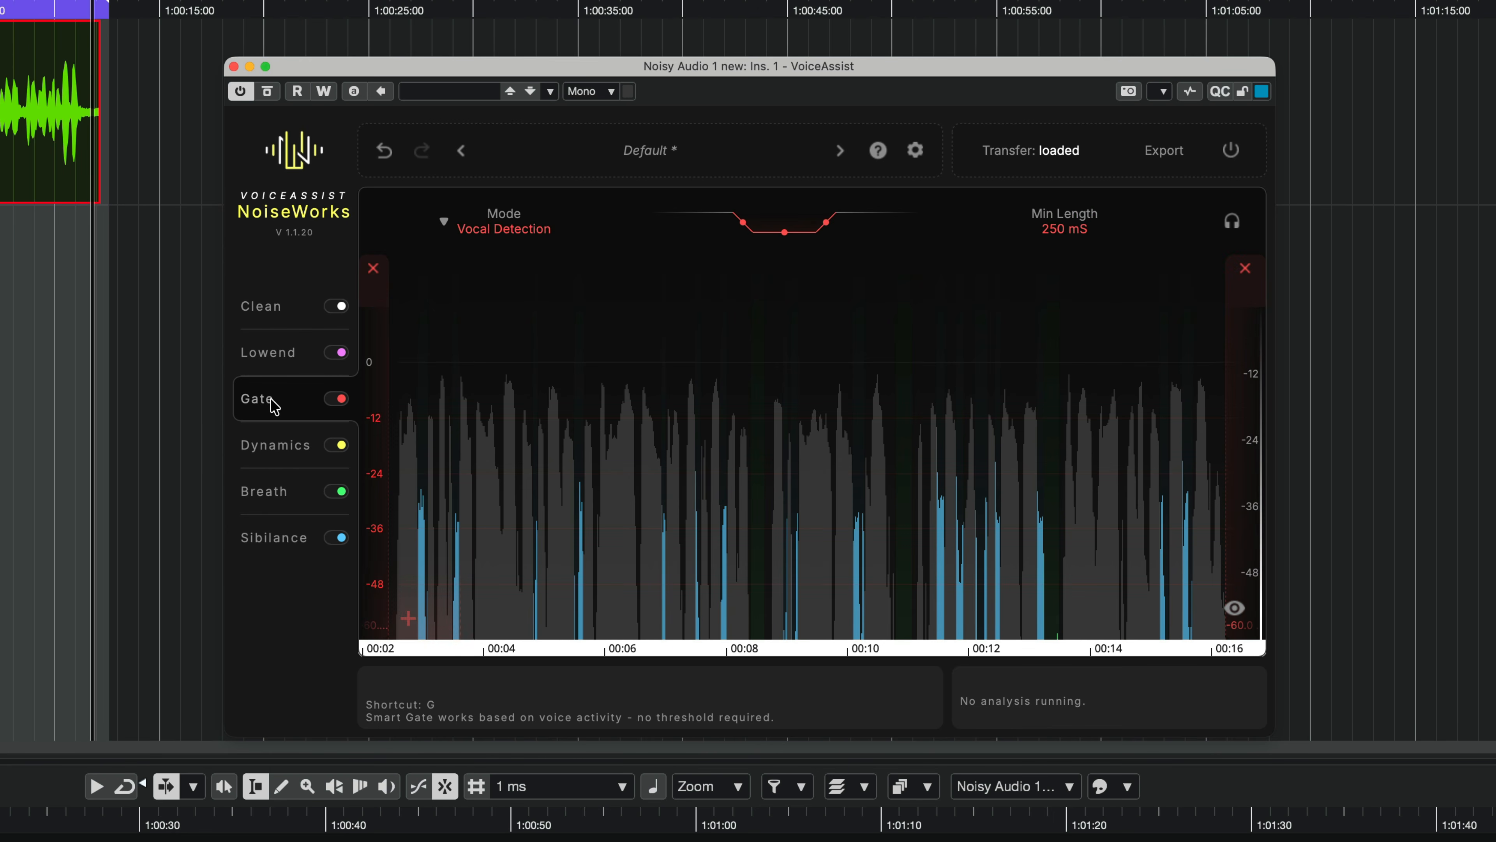
click(282, 455)
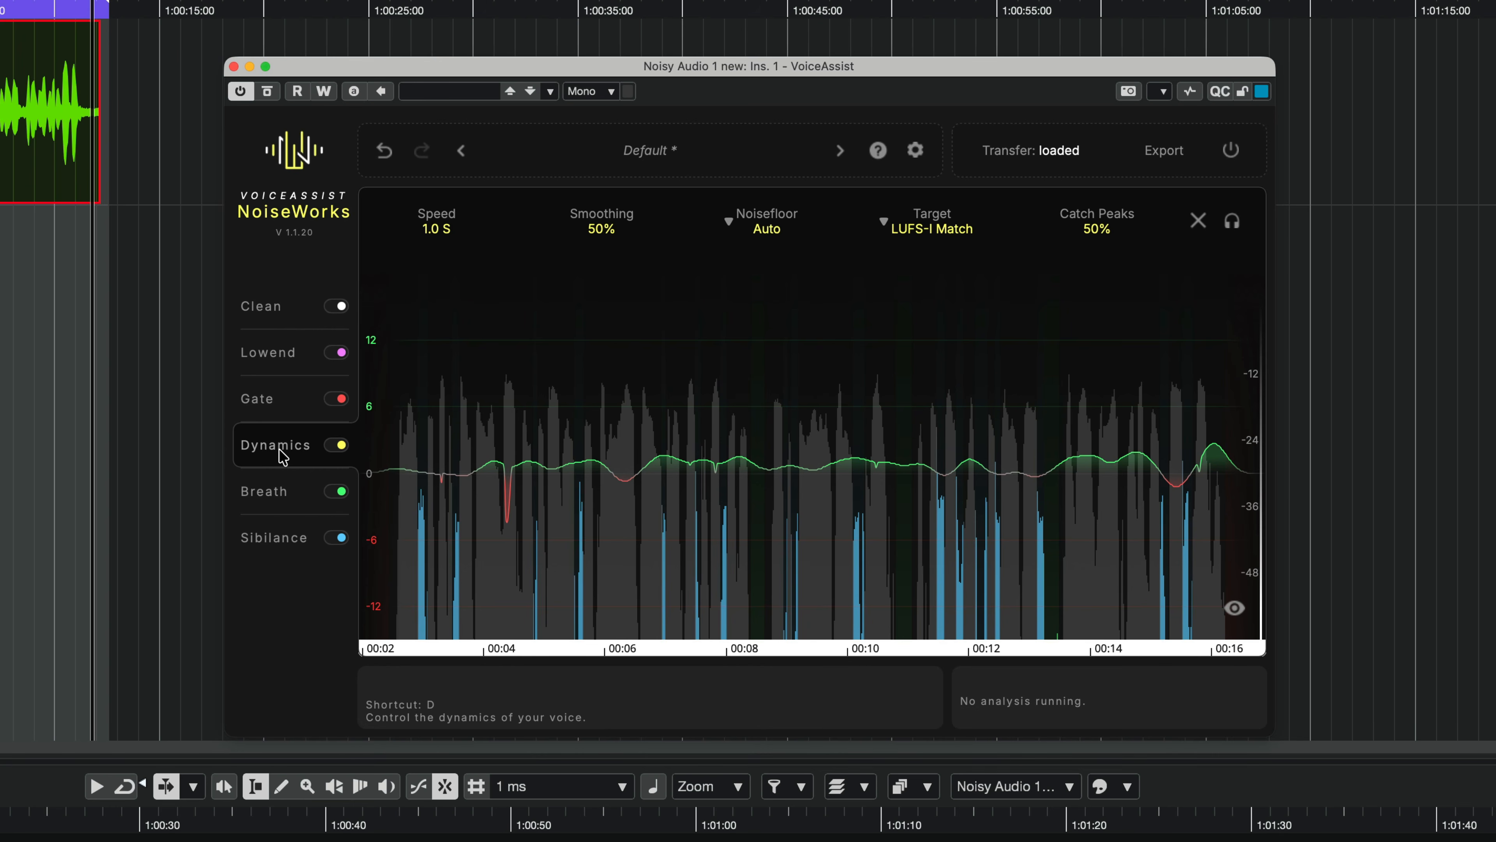
click(286, 497)
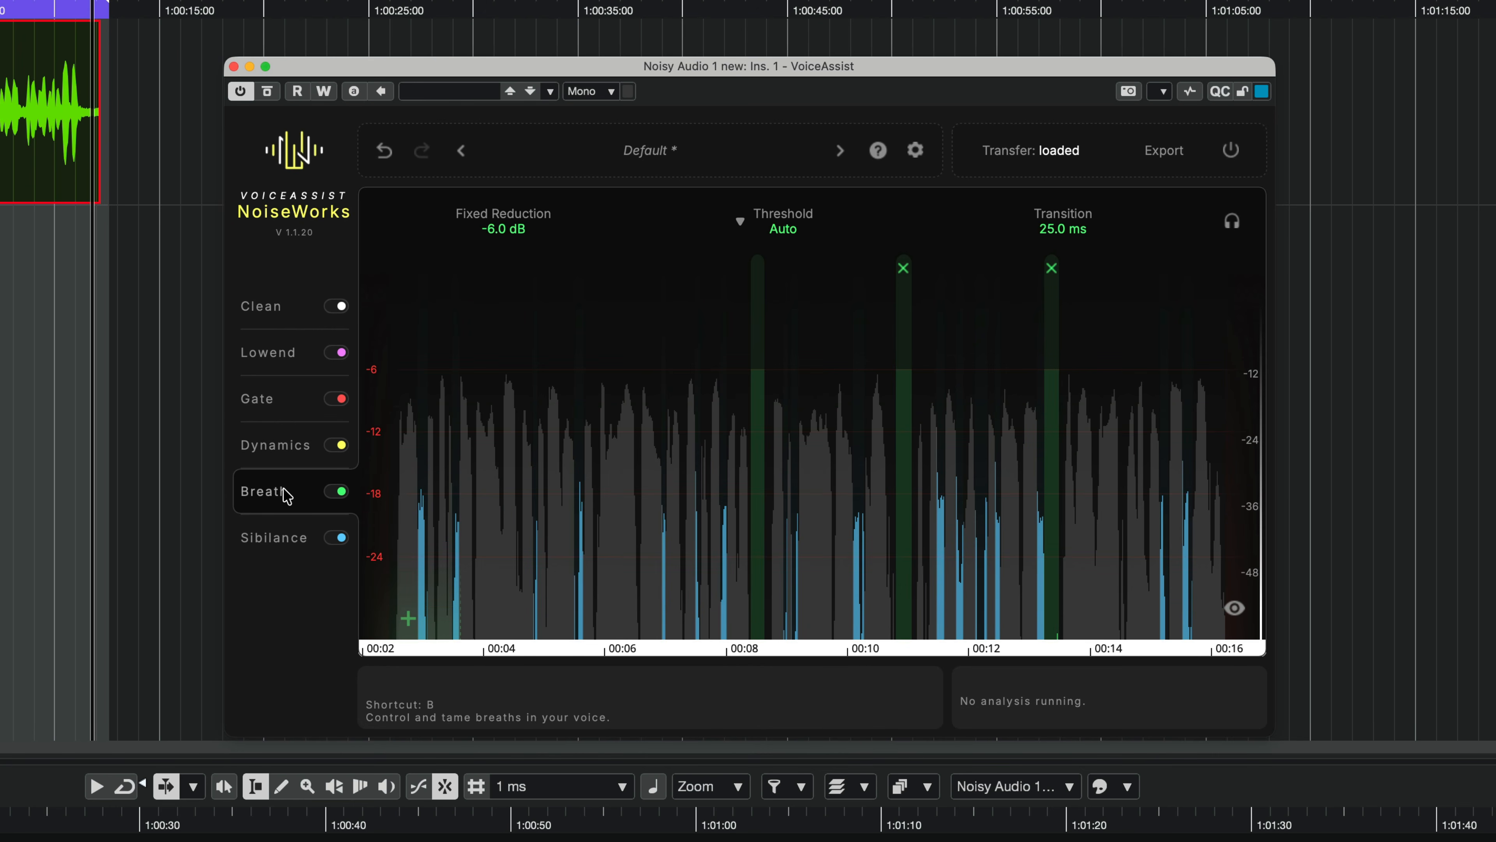
click(288, 539)
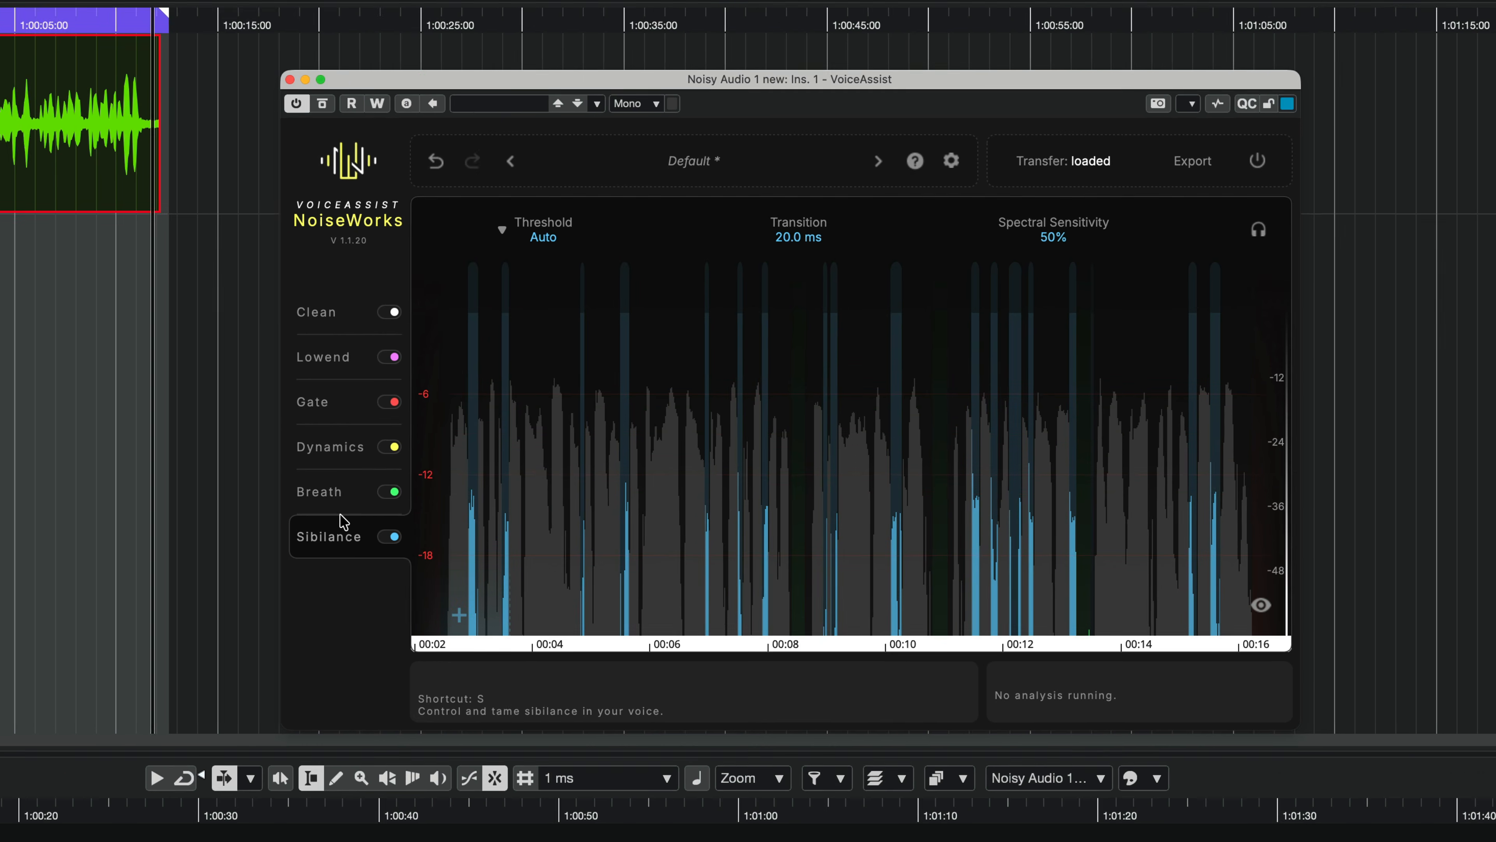
click(275, 445)
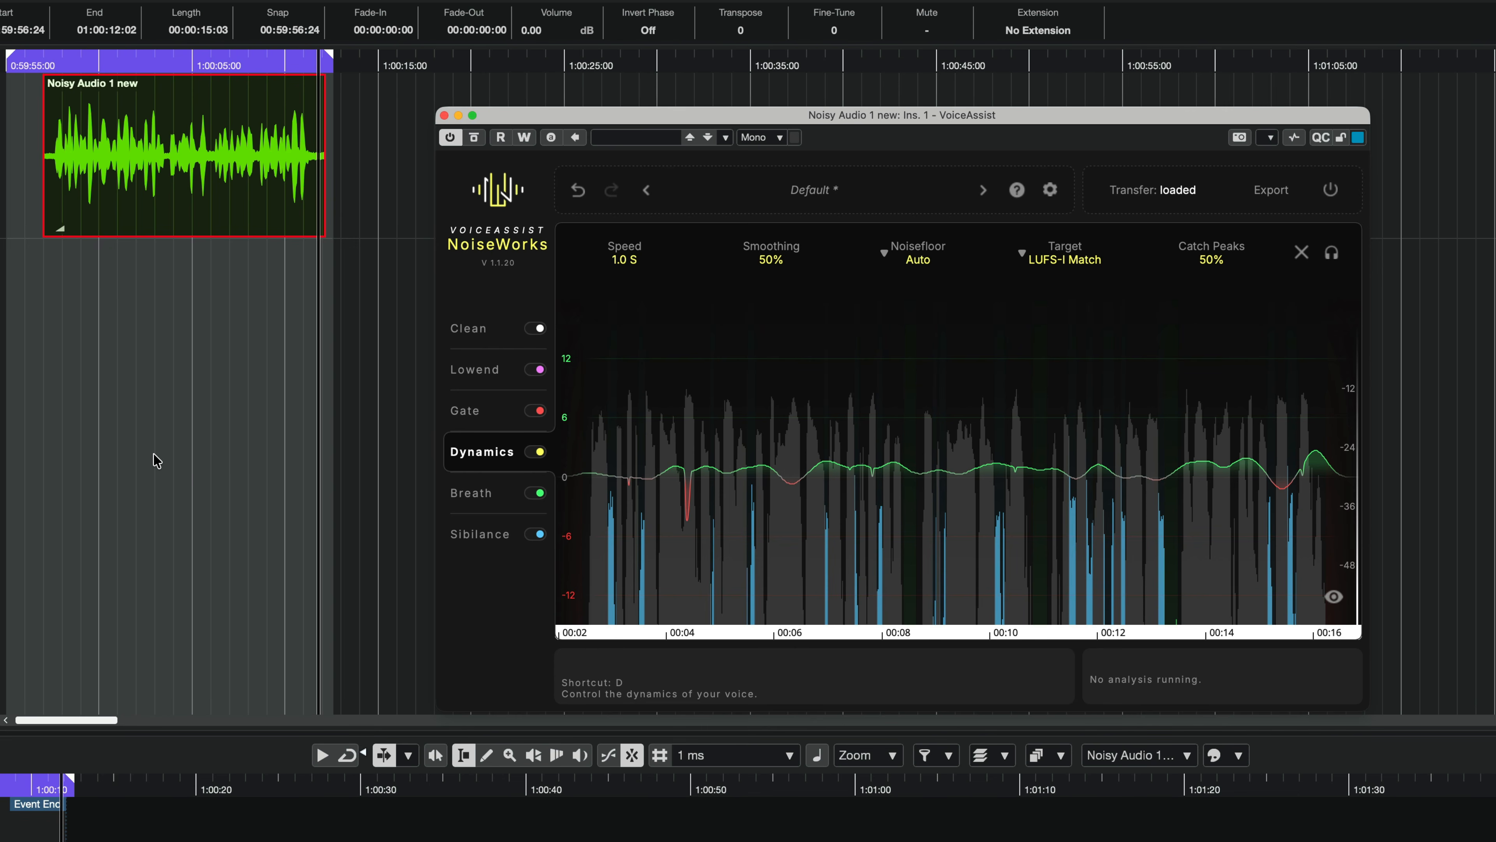
click(45, 62)
key(space)
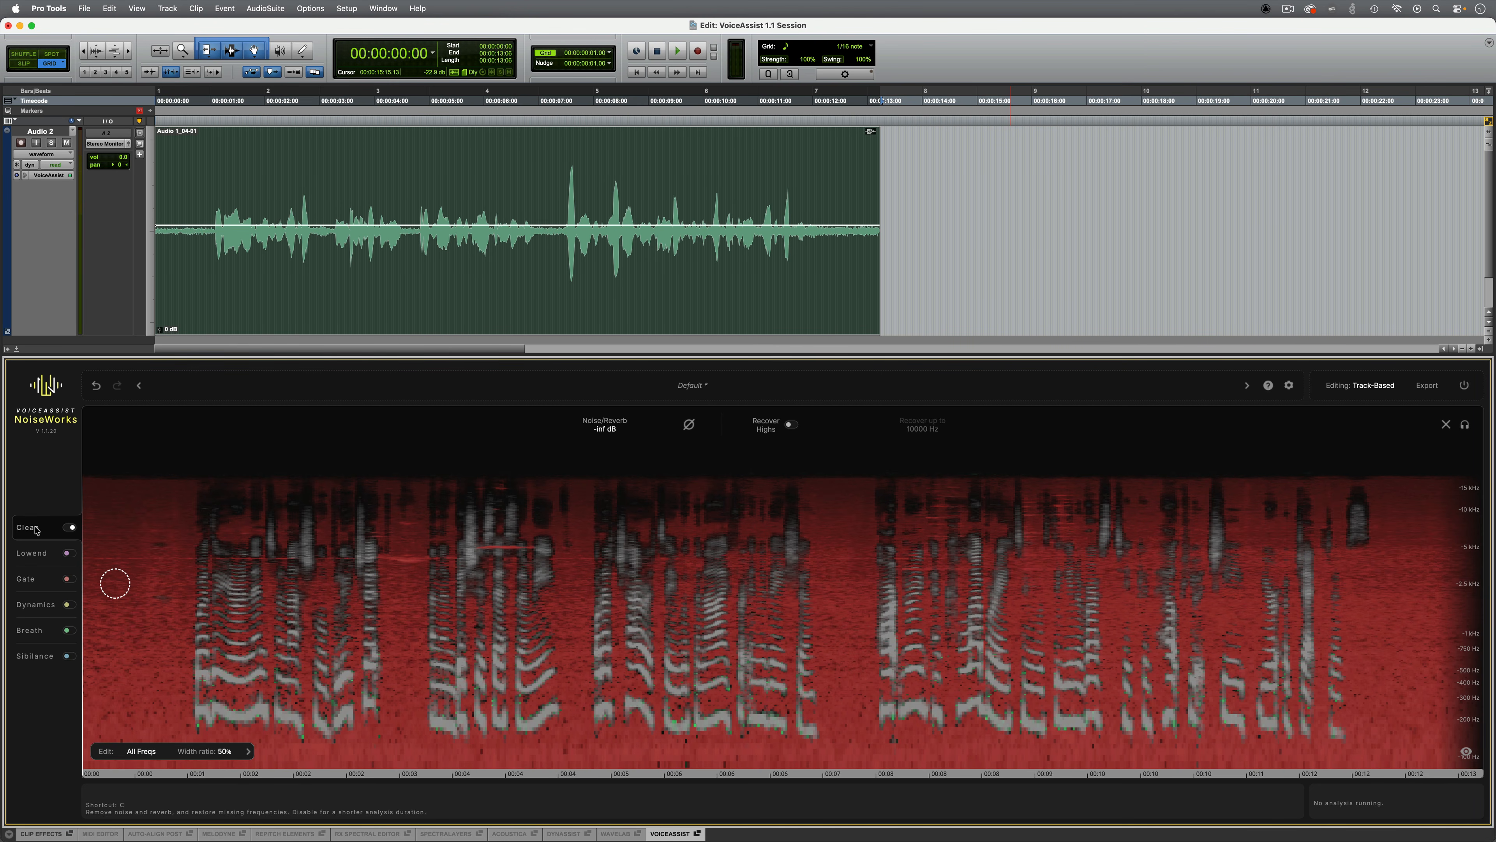
In Pro Tools, open the Clean module and compare the Audio 2 clip with VoiceAssist bypassed and re-enabled.
click(37, 531)
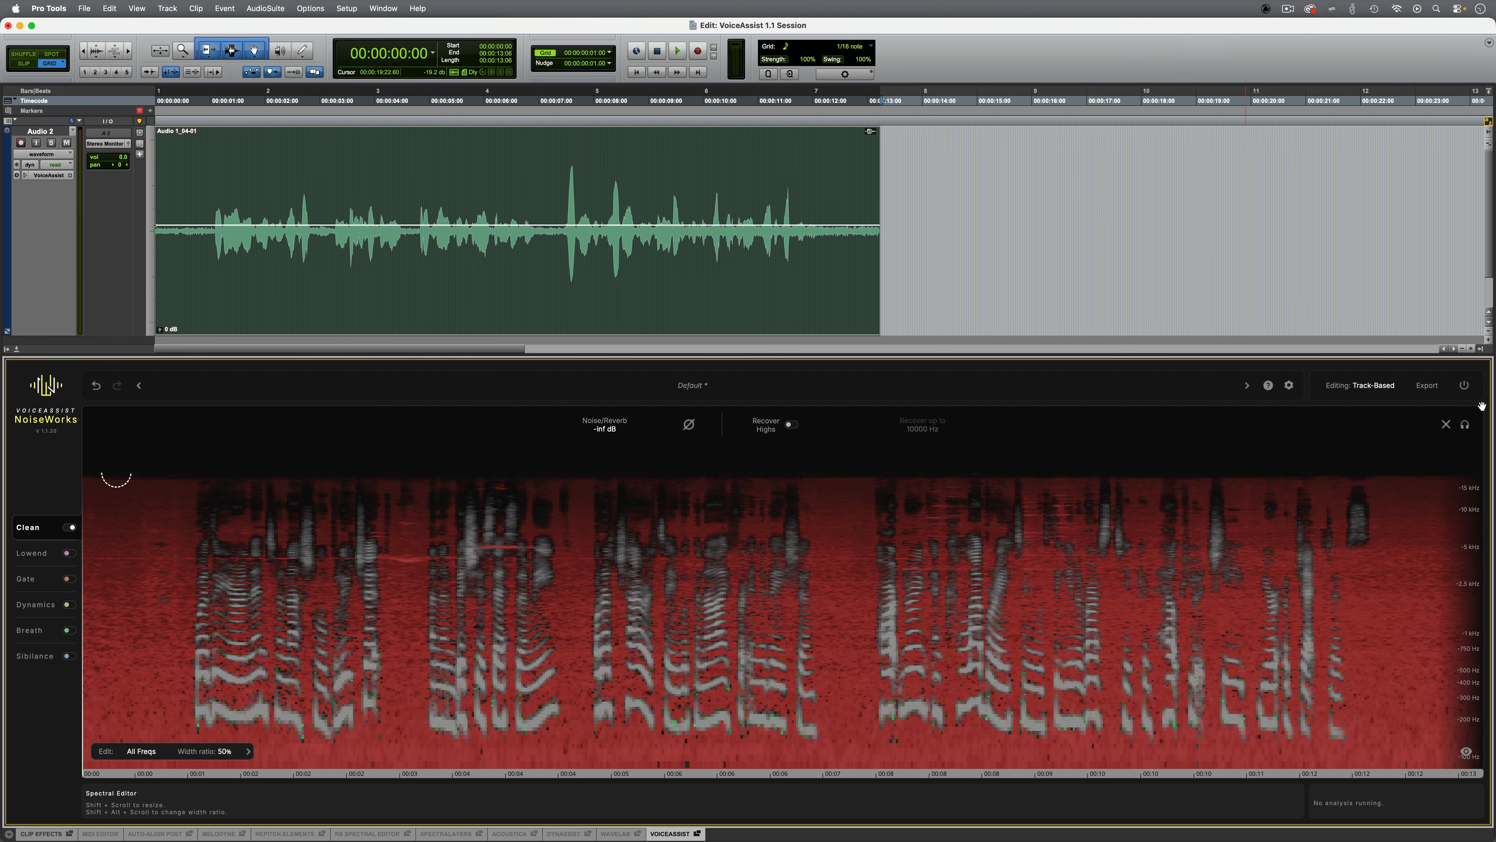
click(1465, 386)
key(space)
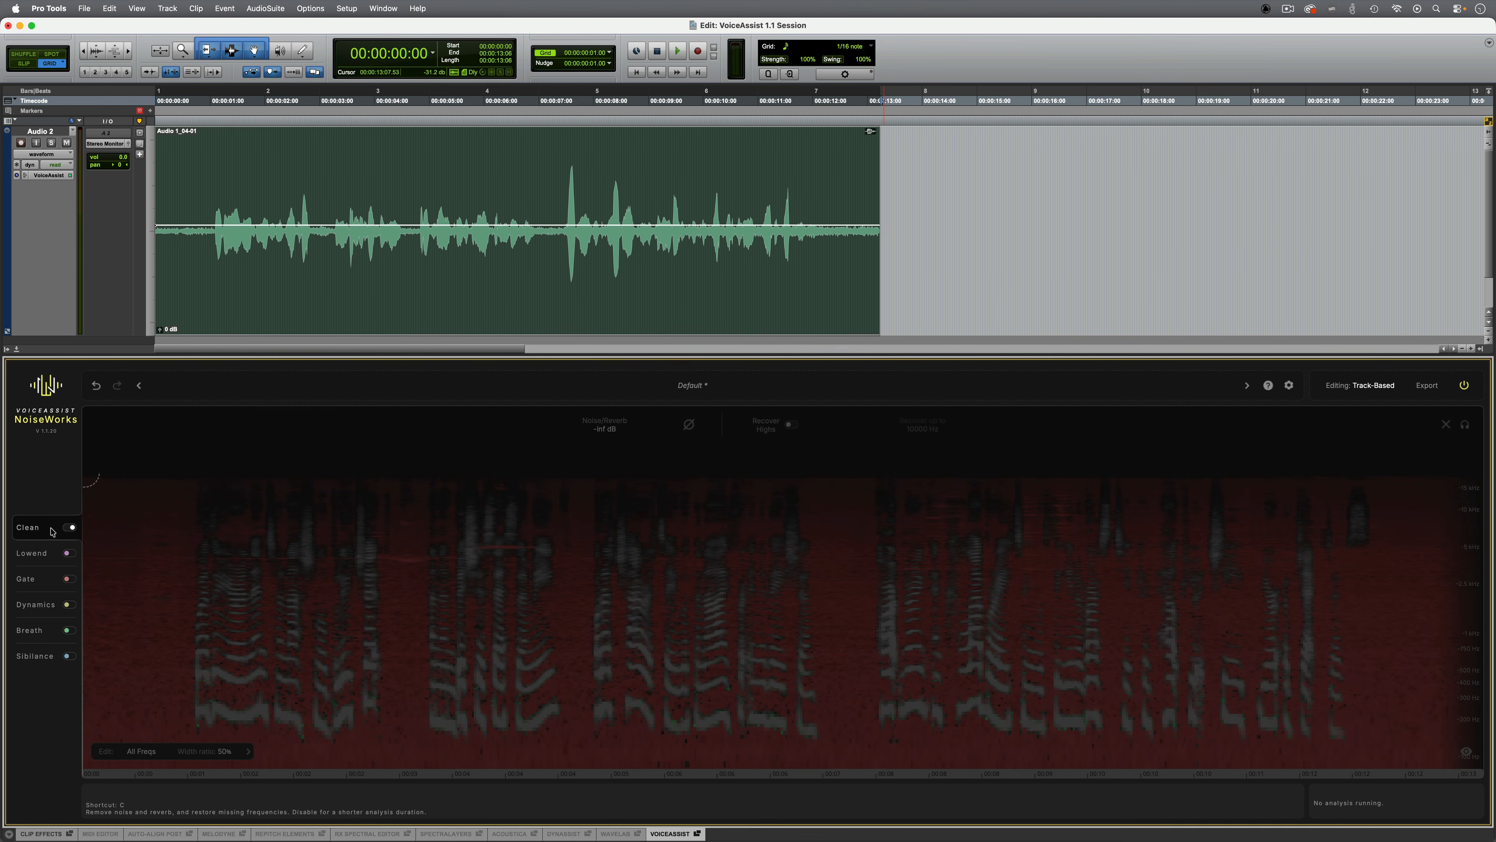
click(1465, 386)
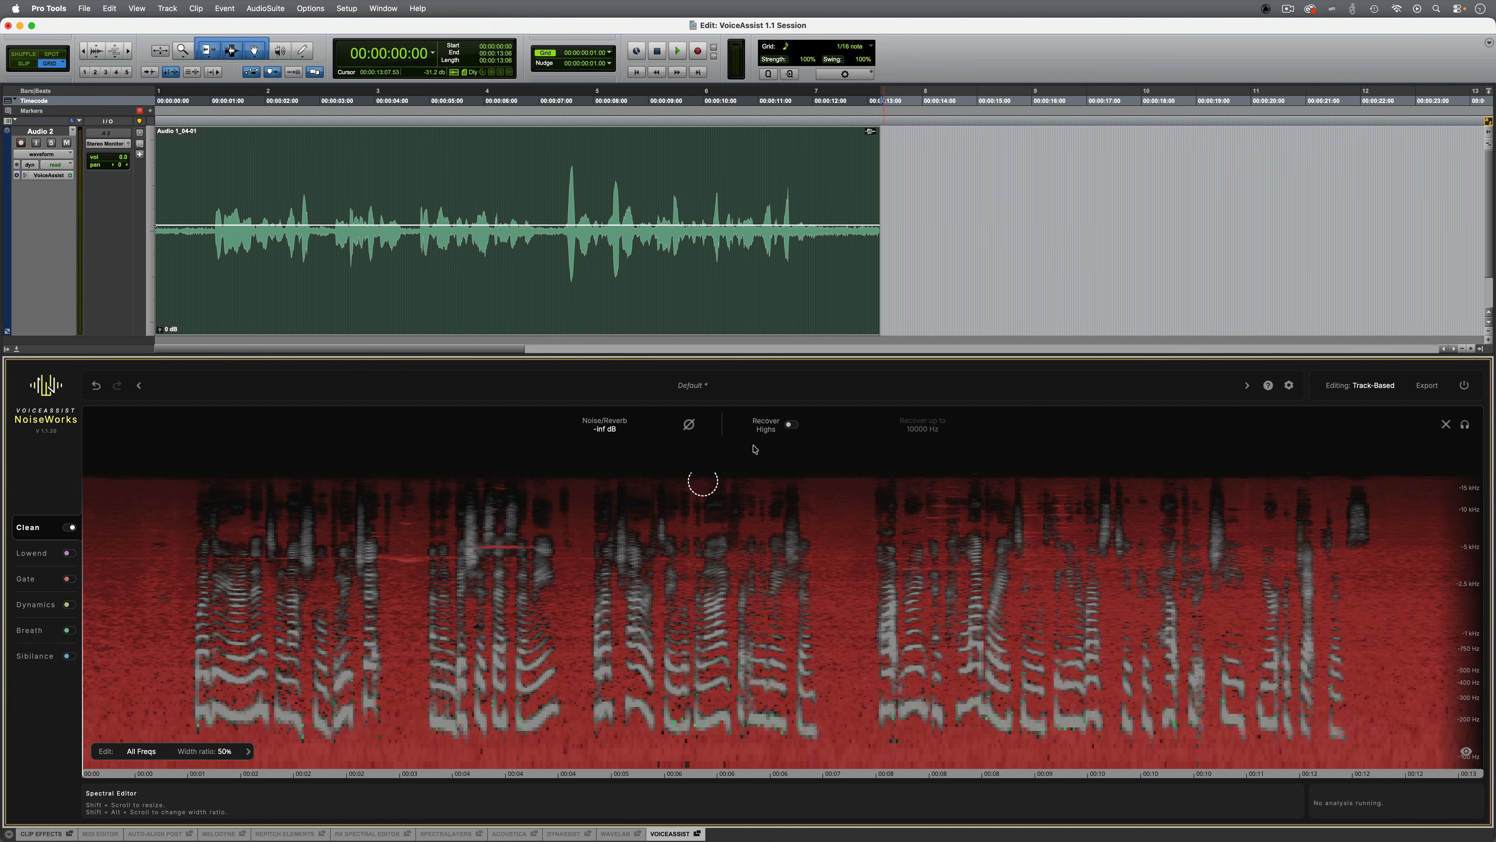
key(space)
Set the Clean module's Noise/Reverb to -10.0 dB and audition the Audio 2 clip.
drag(615, 430, 615, 413)
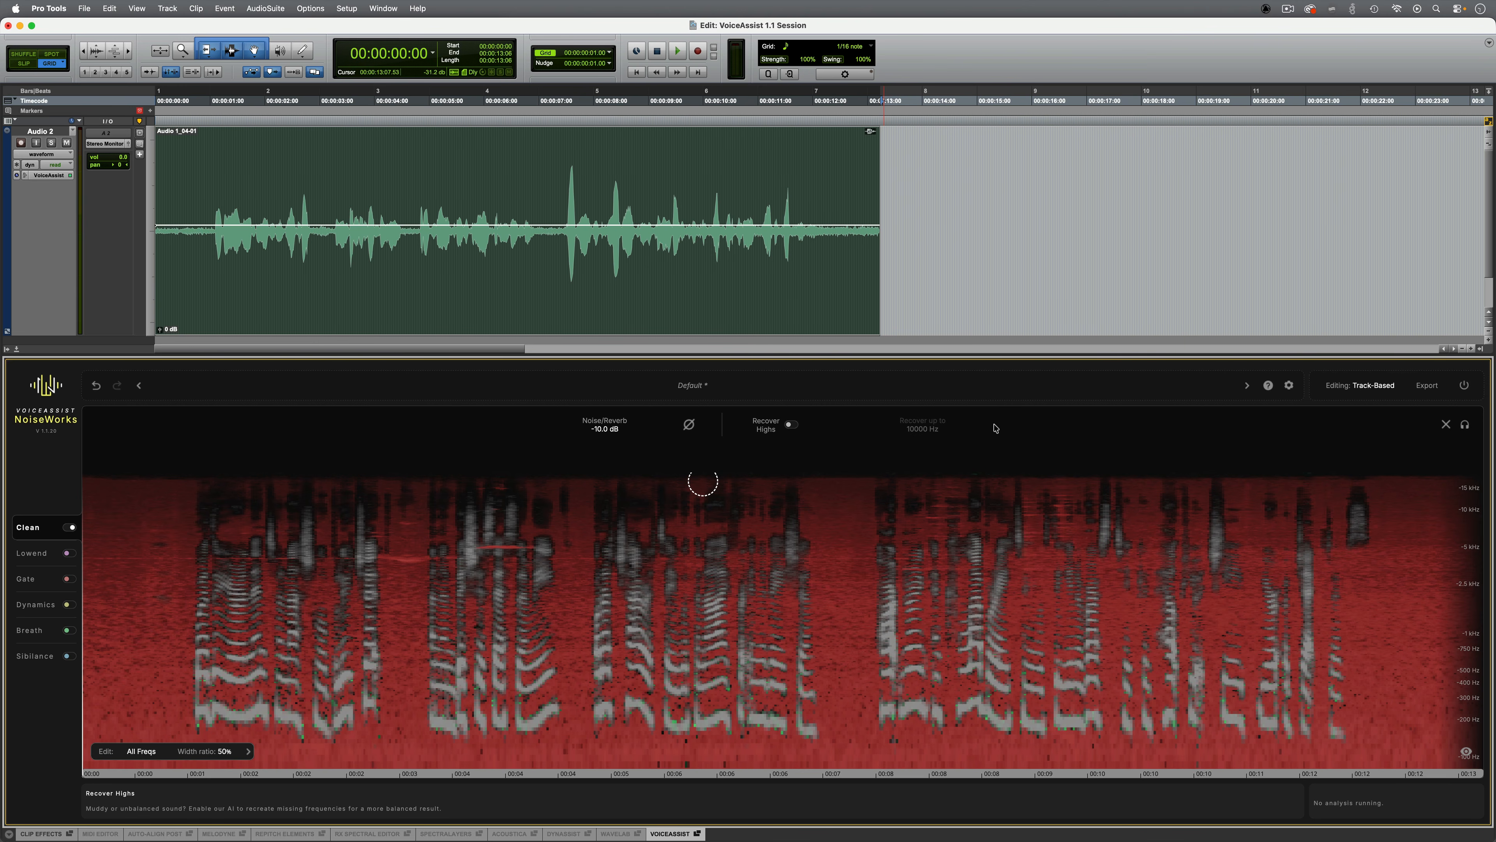
key(space)
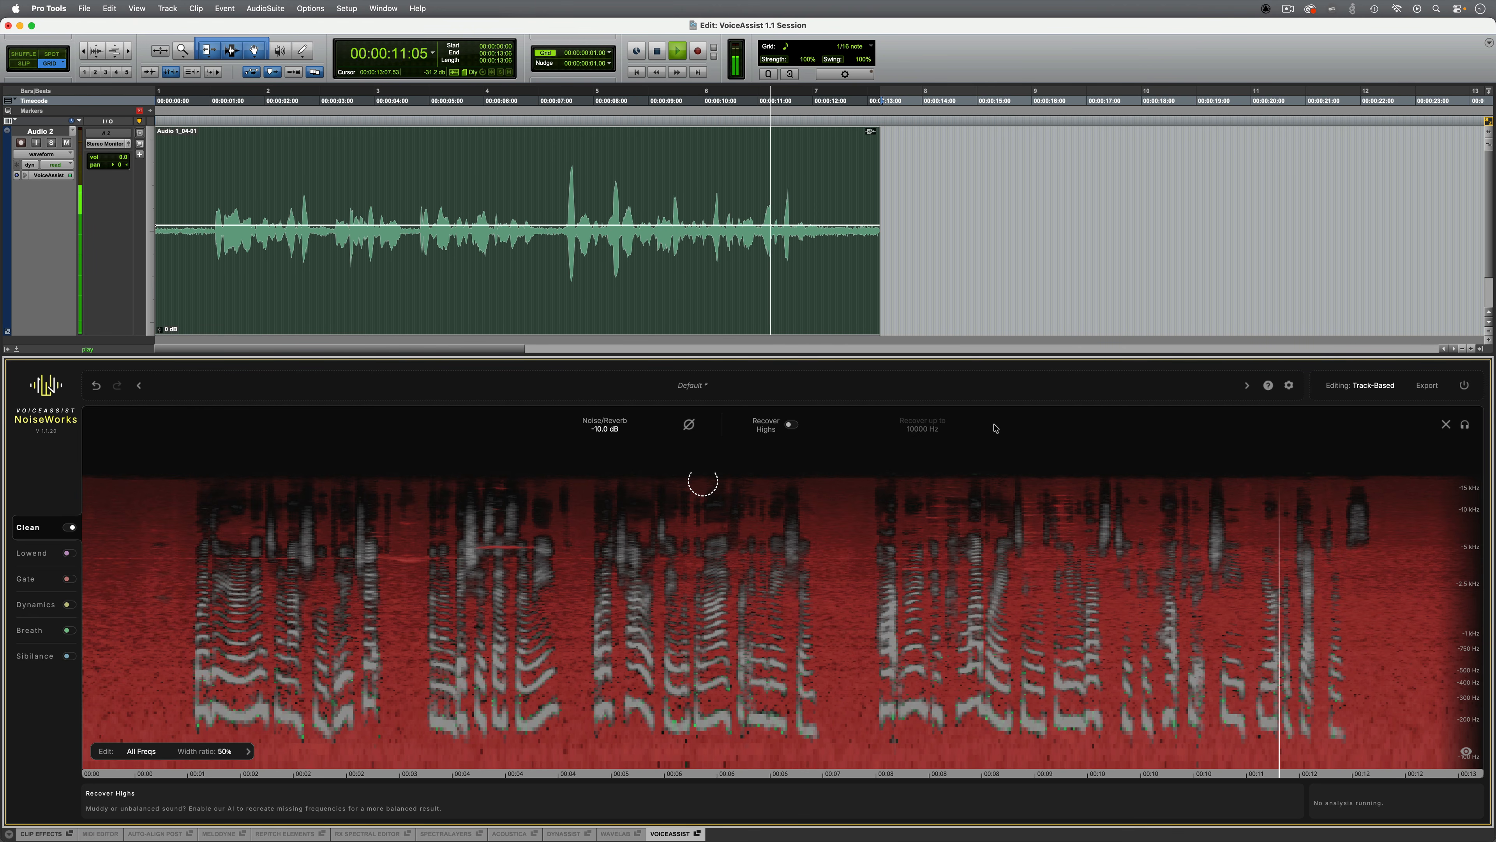
key(space)
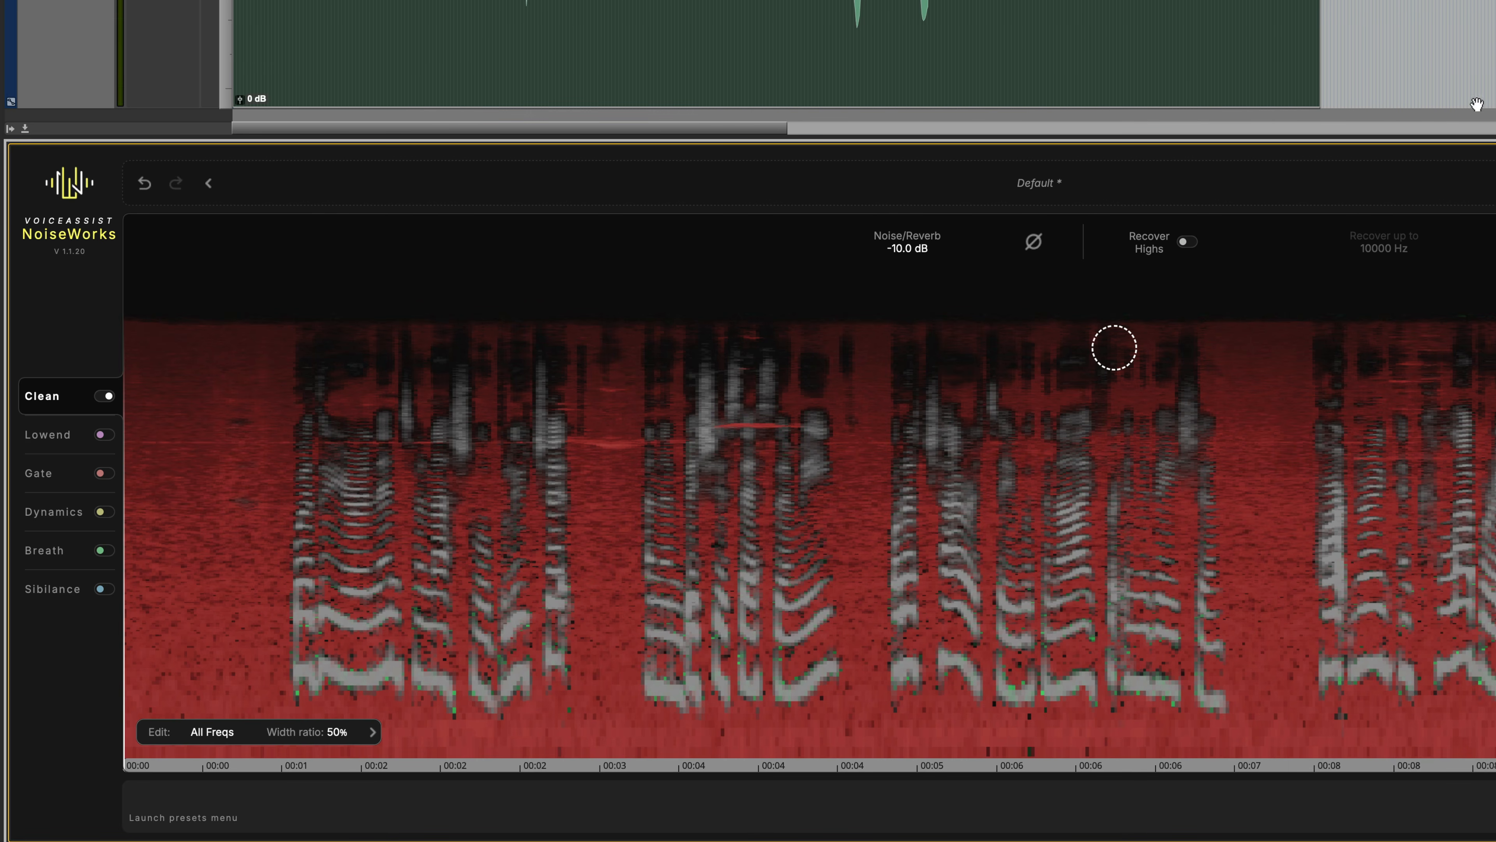
key(space)
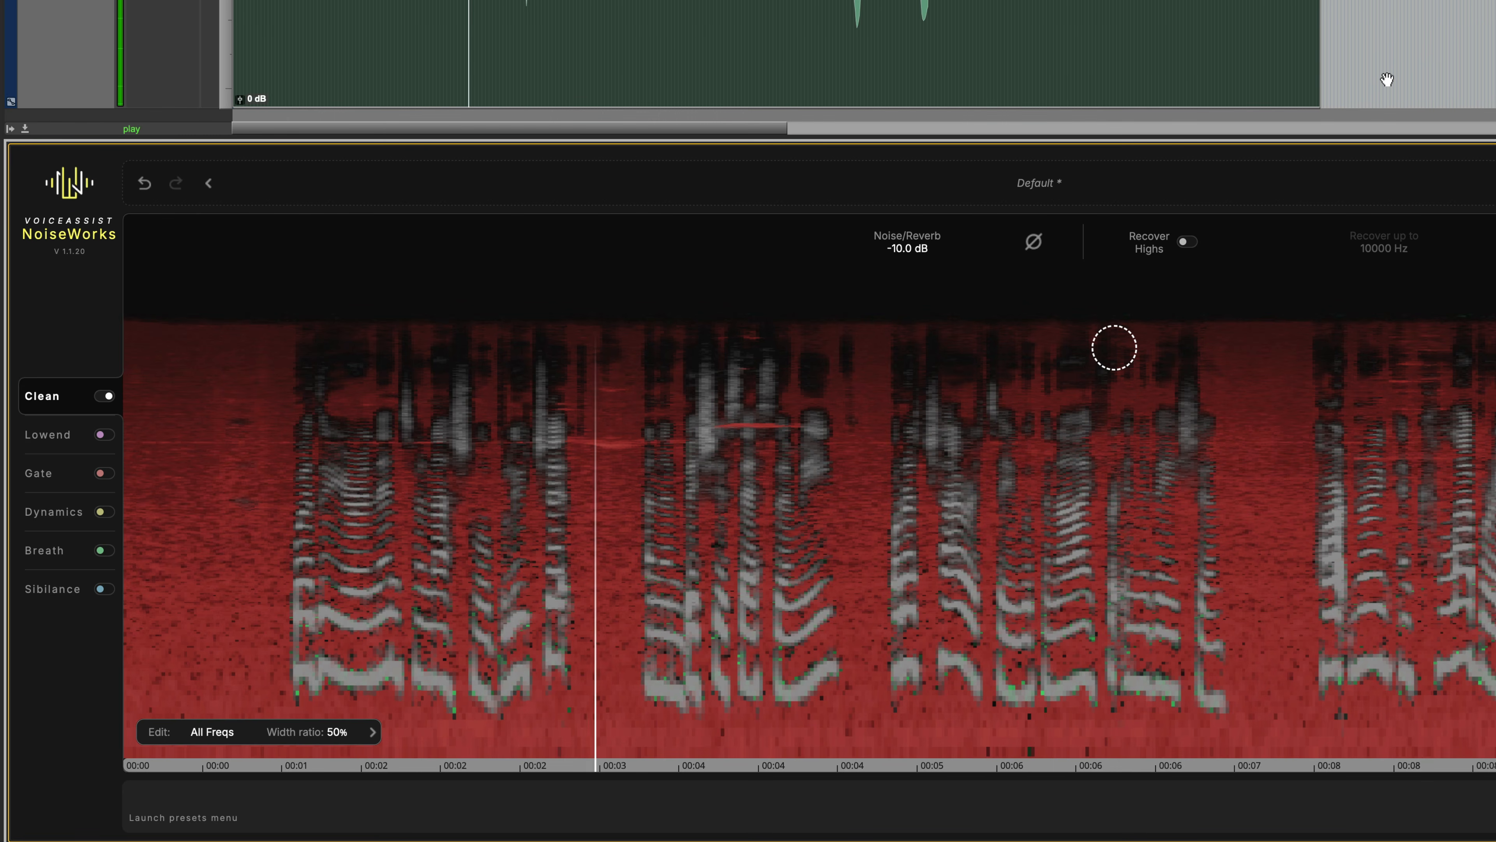
key(space)
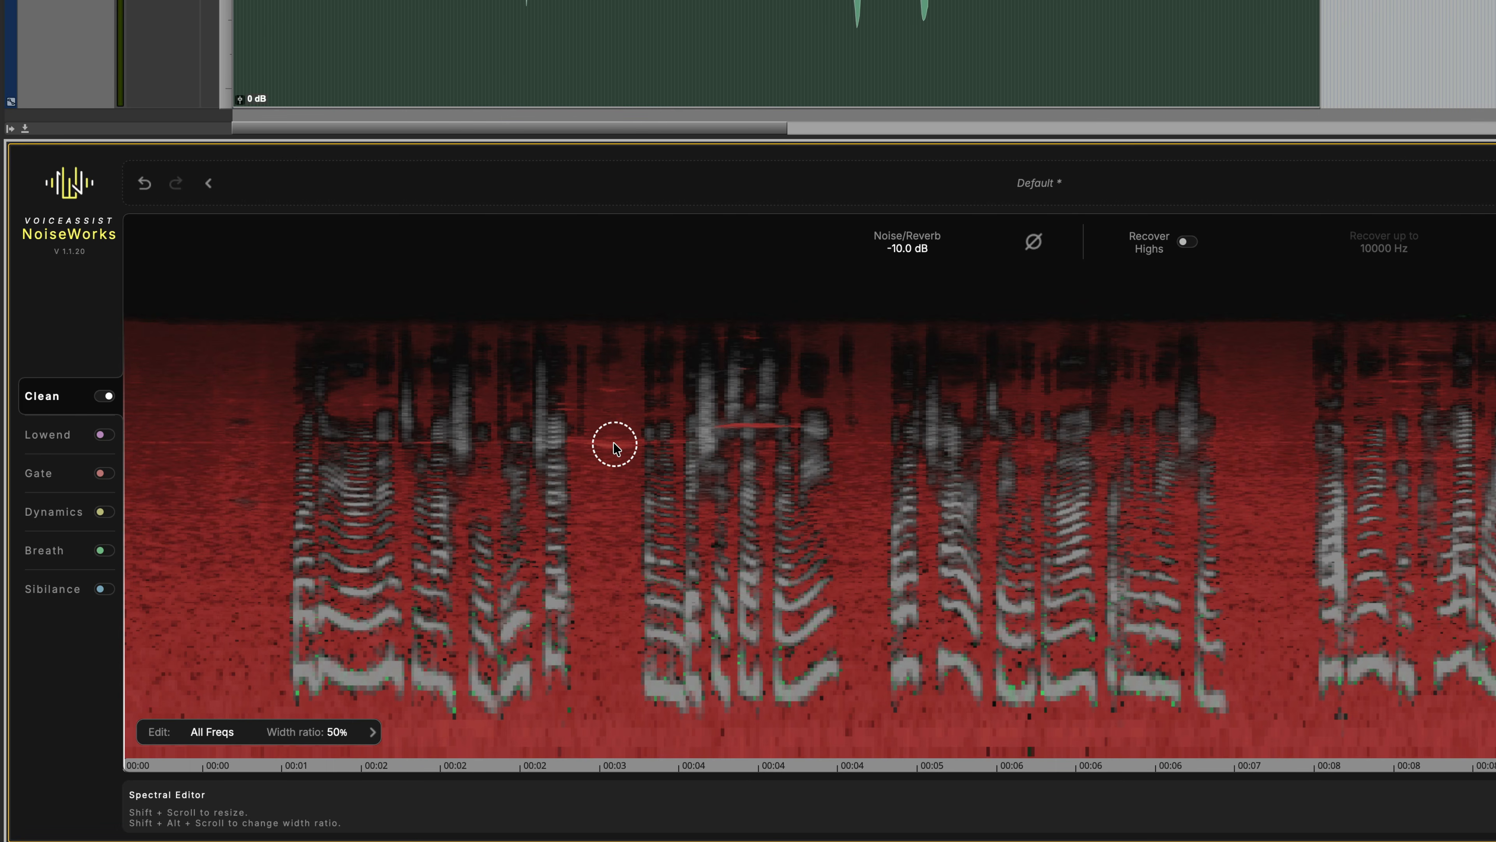
Size the spectral editor brush around the bright horizontal streak near 00:03 and set its width ratio to 77%.
shift+scroll(613, 448, up, 5)
shift+scroll(612, 448, down, 2)
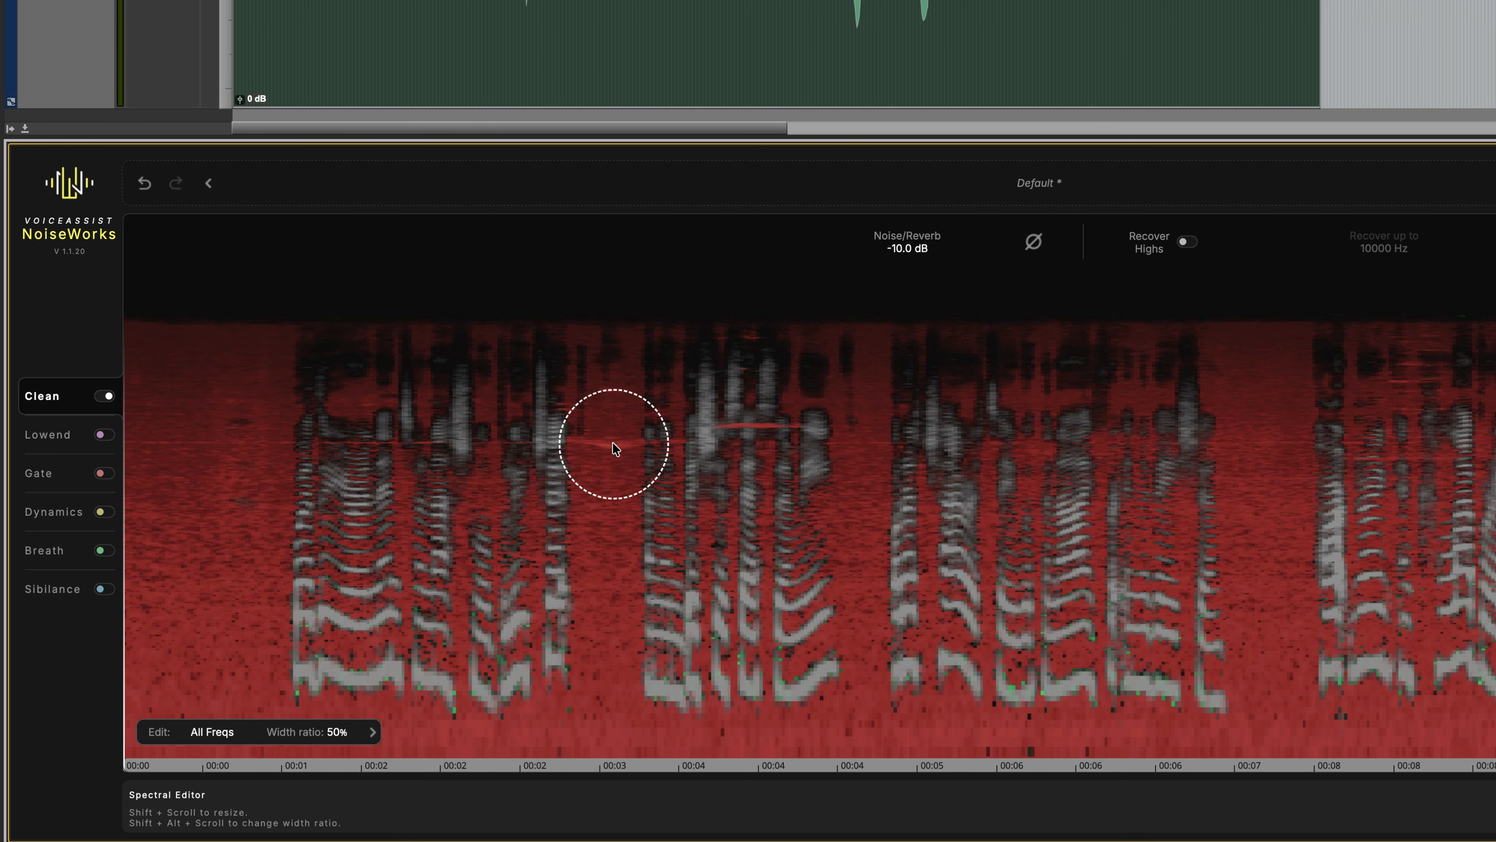
shift+scroll(614, 449, up, 1)
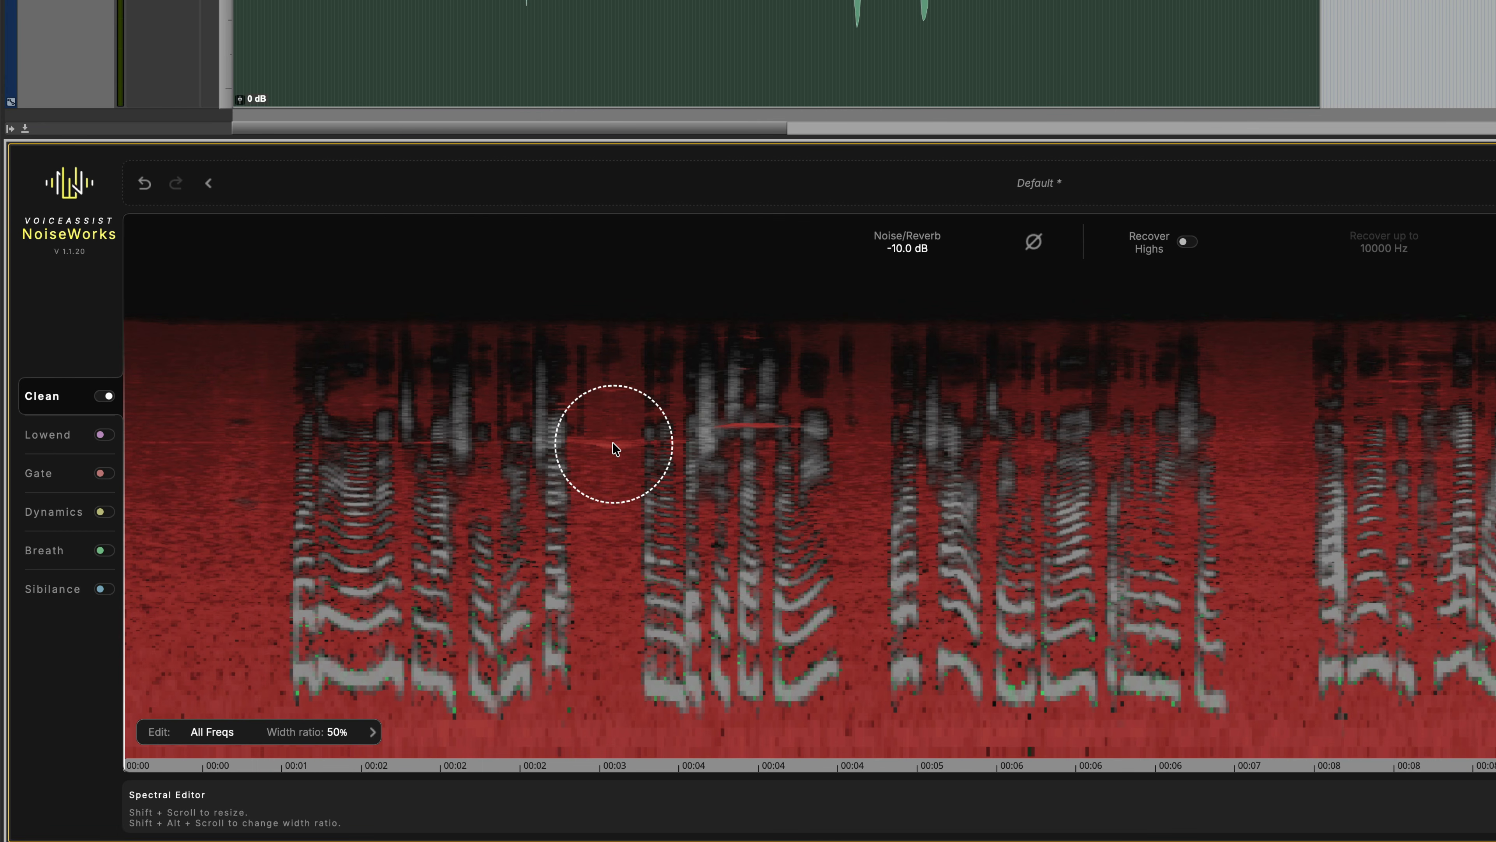
alt+shift+scroll(614, 449, up, 8)
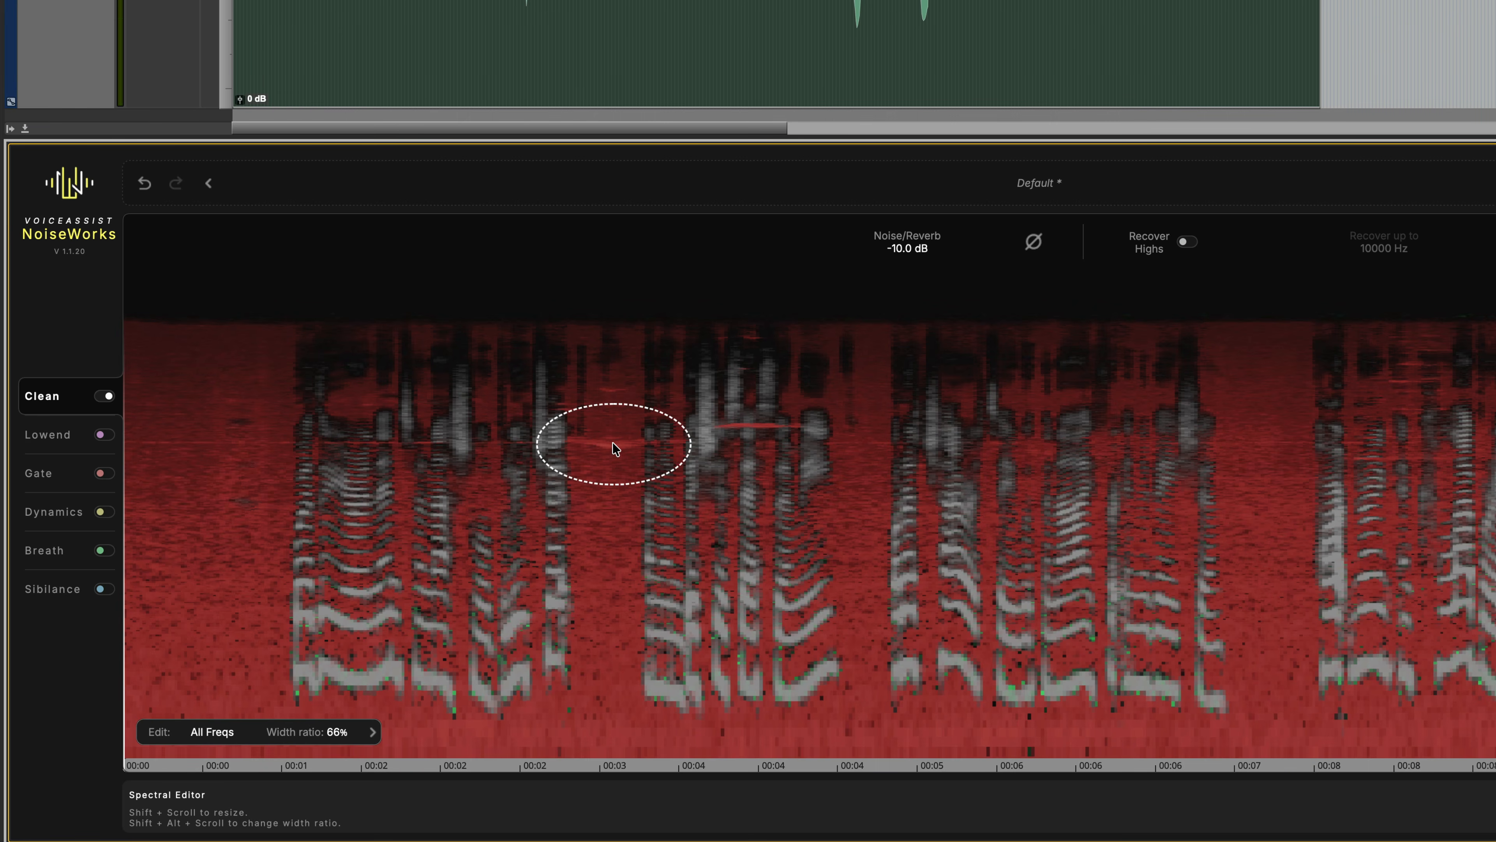
alt+shift+scroll(615, 449, up, 6)
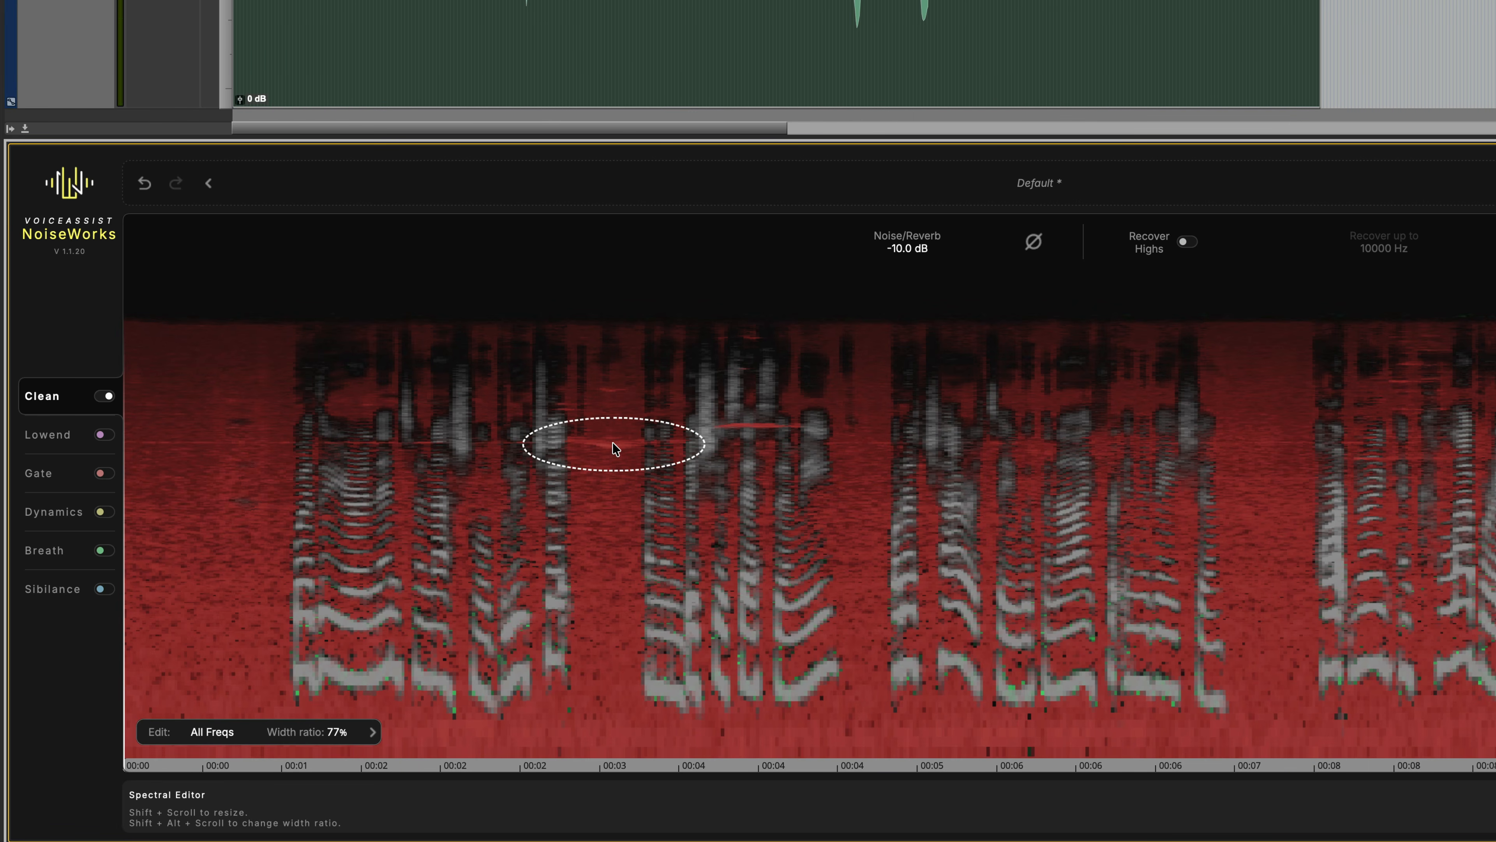
shift+scroll(615, 449, down, 5)
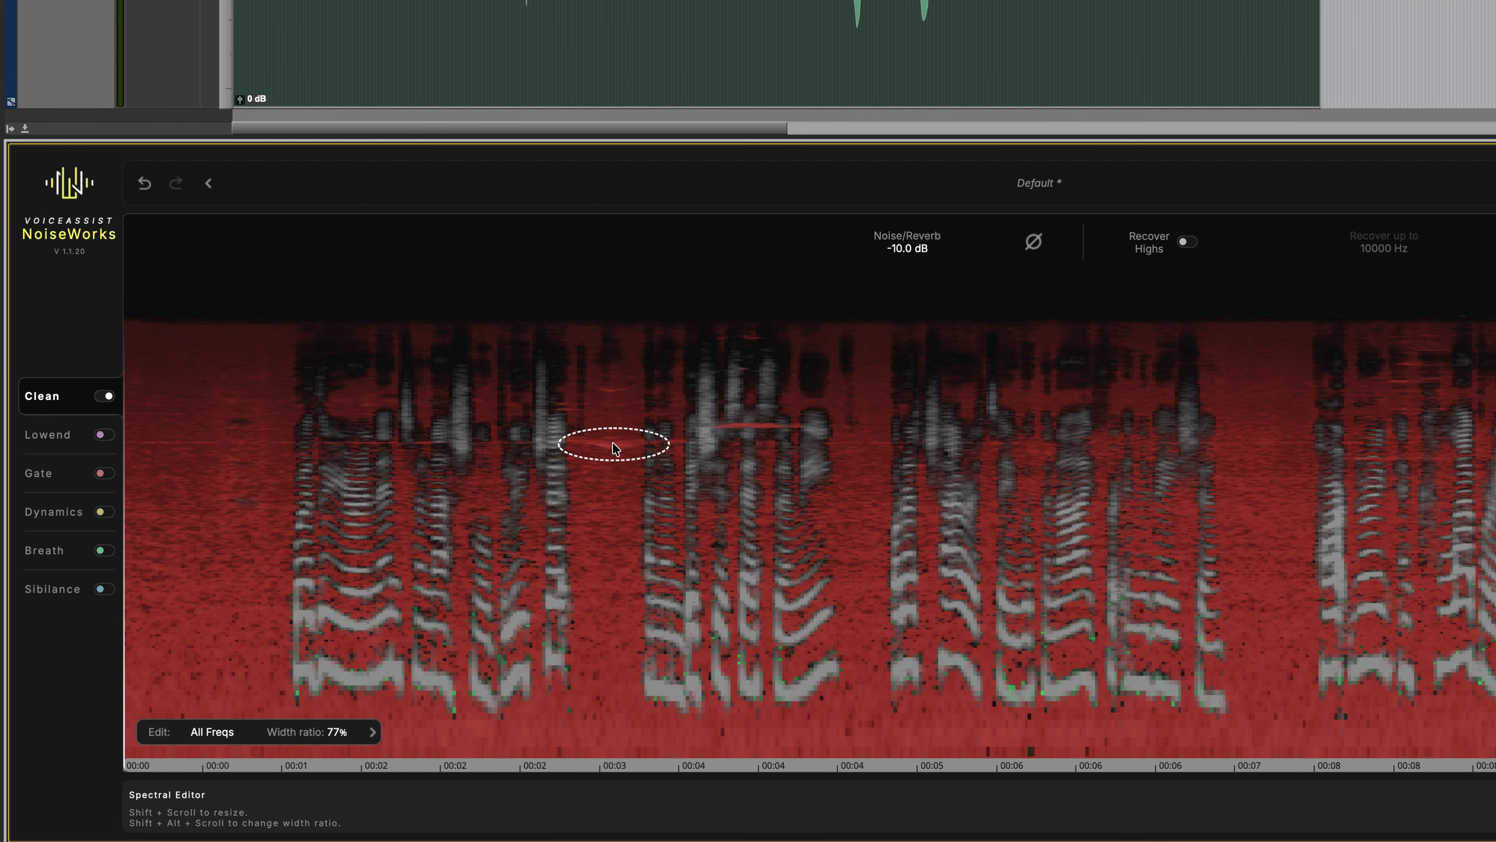
shift+scroll(613, 448, up, 1)
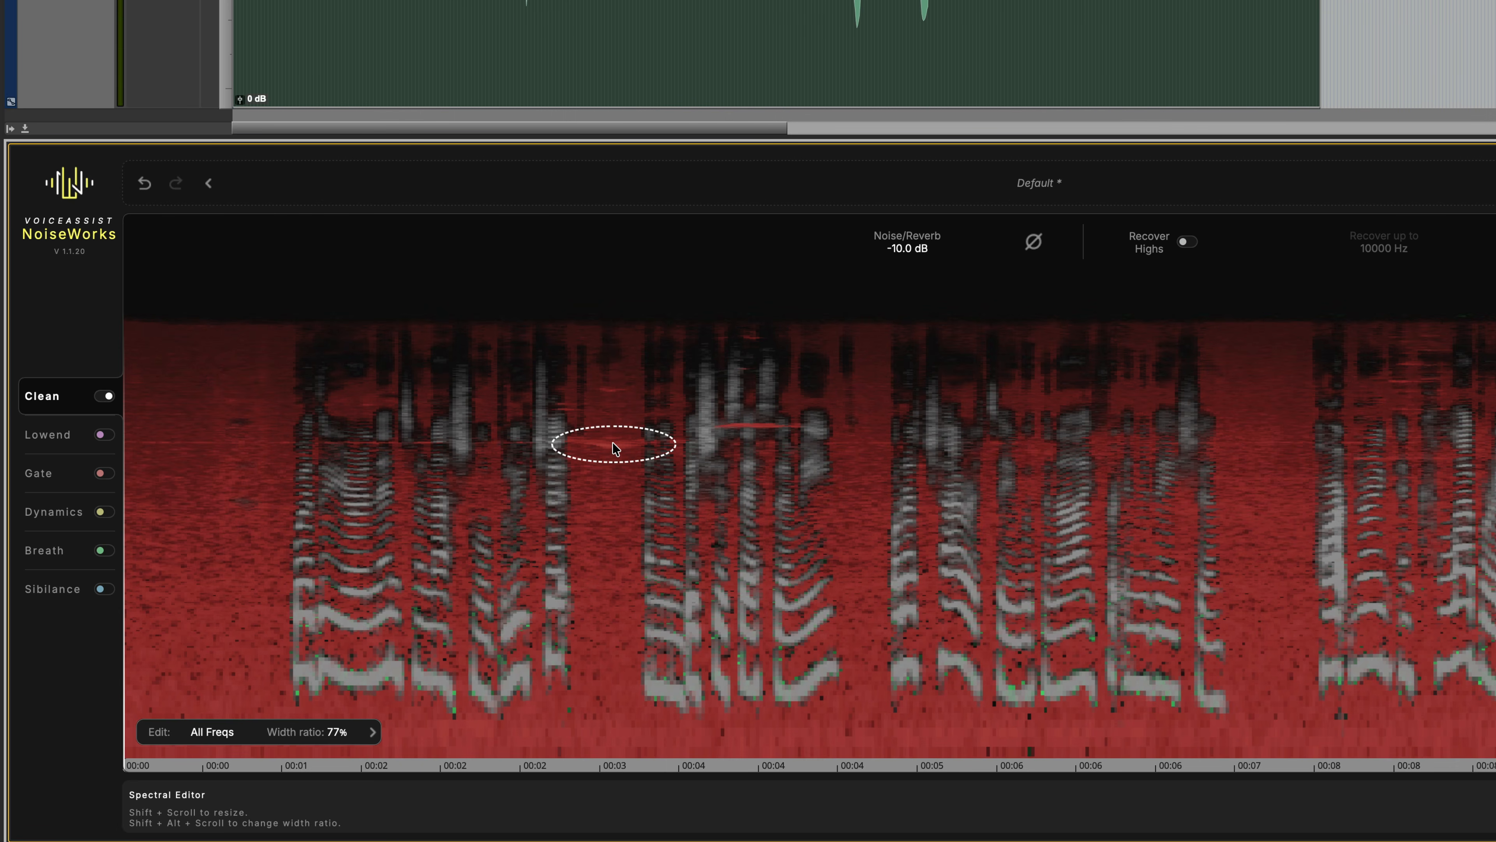
Attenuate the bright horizontal noise streak near 00:03 with the spectral editor brush across all frequencies.
click(615, 448)
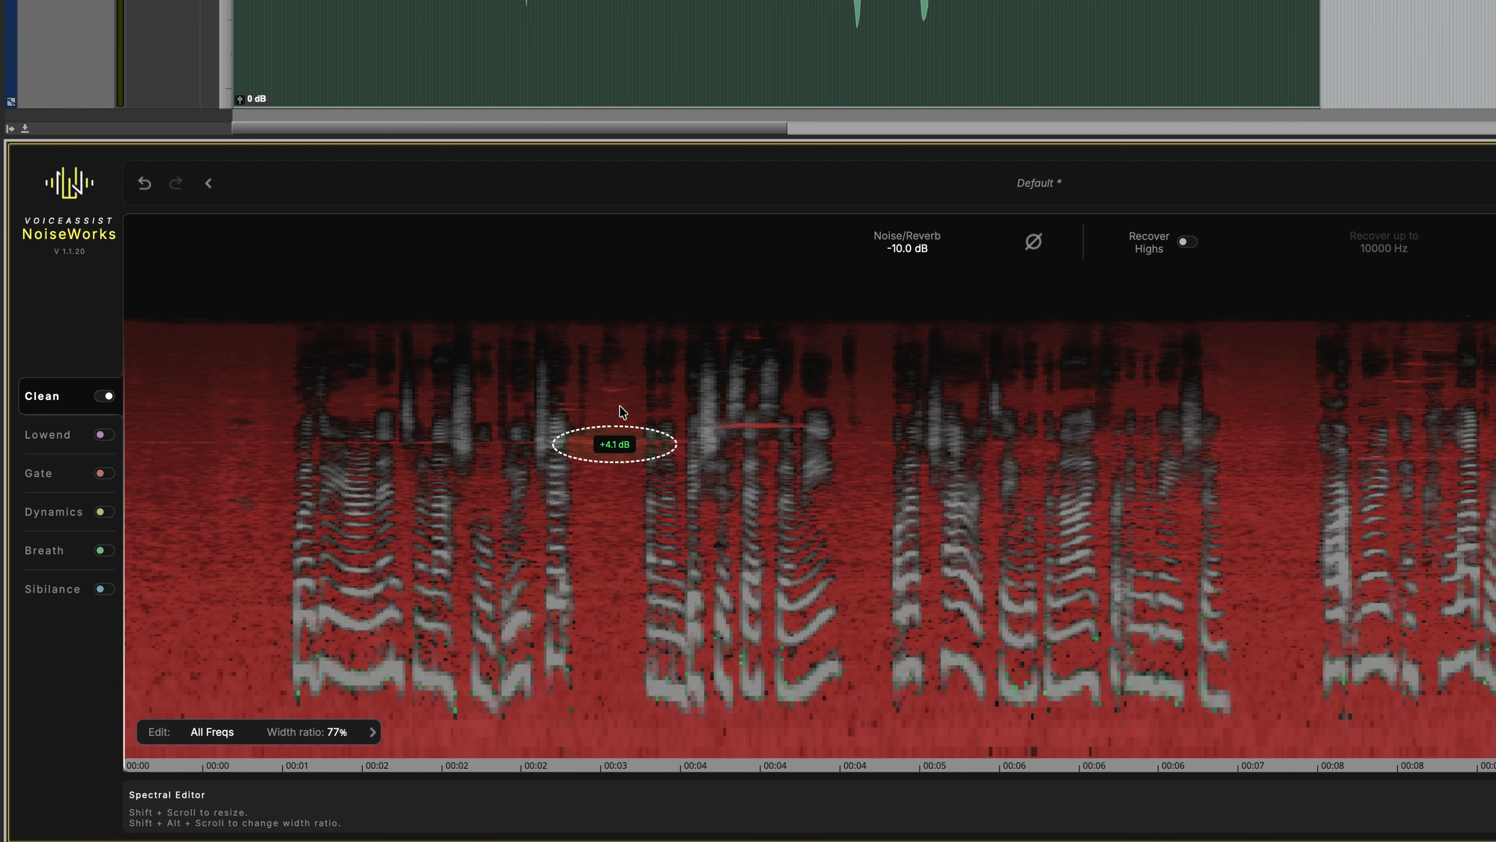
drag(623, 413, 619, 486)
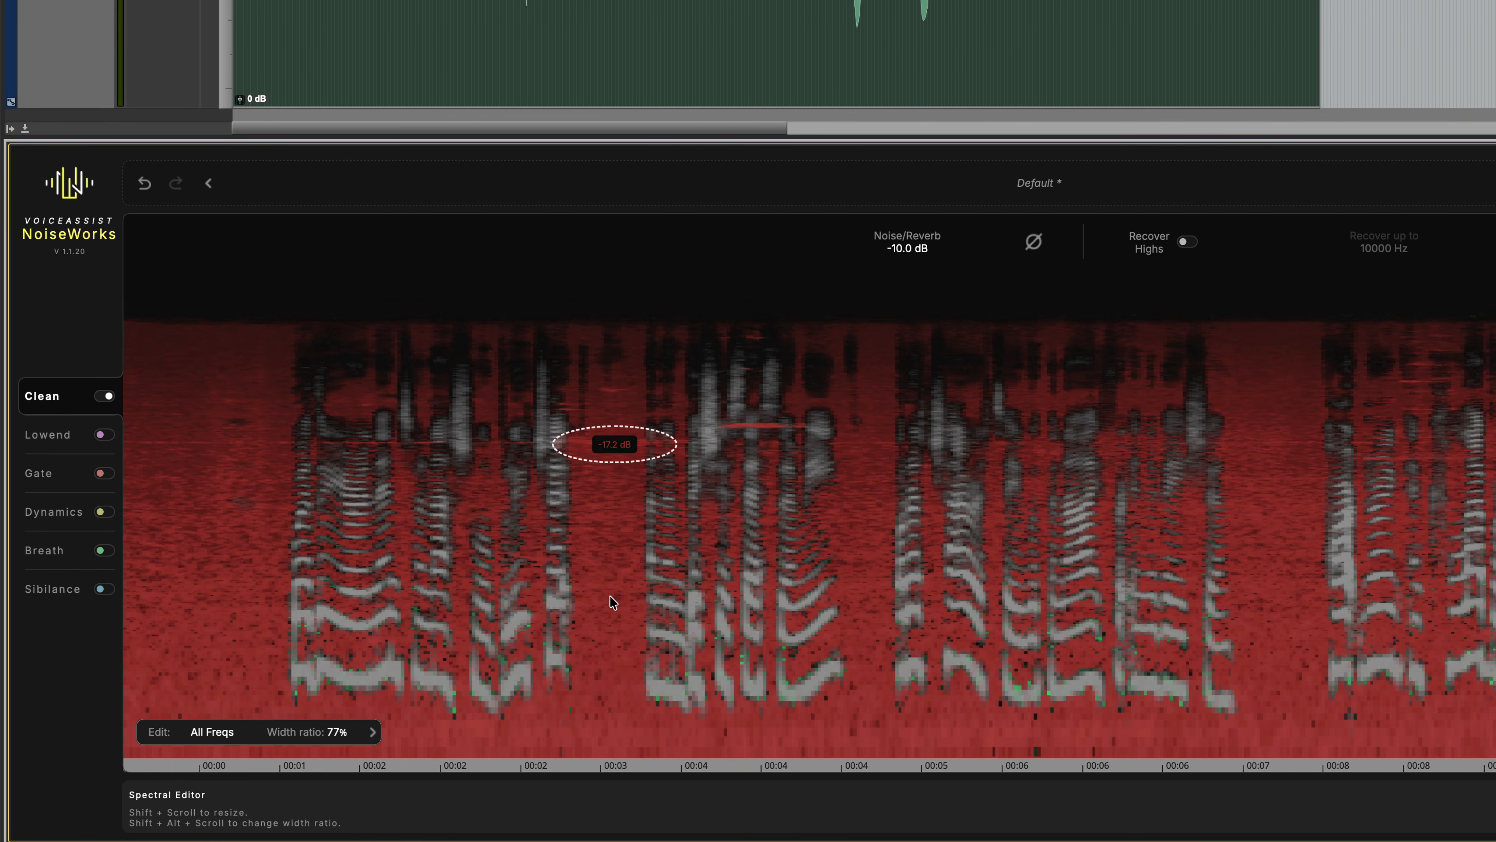
drag(611, 596, 602, 670)
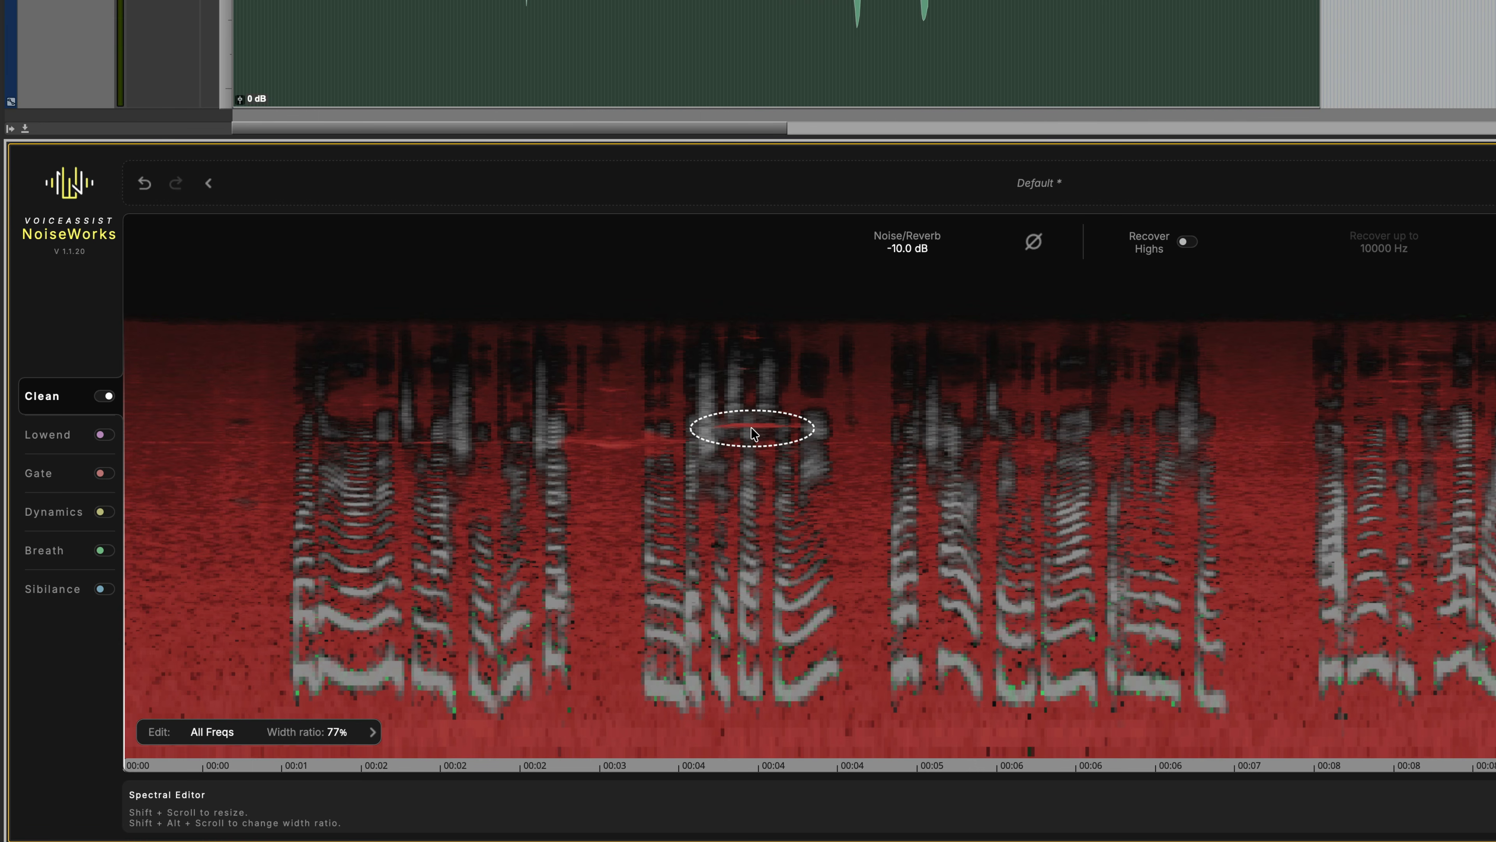
Shrink the spectral brush to fit the bright streak near 00:04, attenuate that streak, and play the clip from its start.
shift+scroll(754, 432, down, 2)
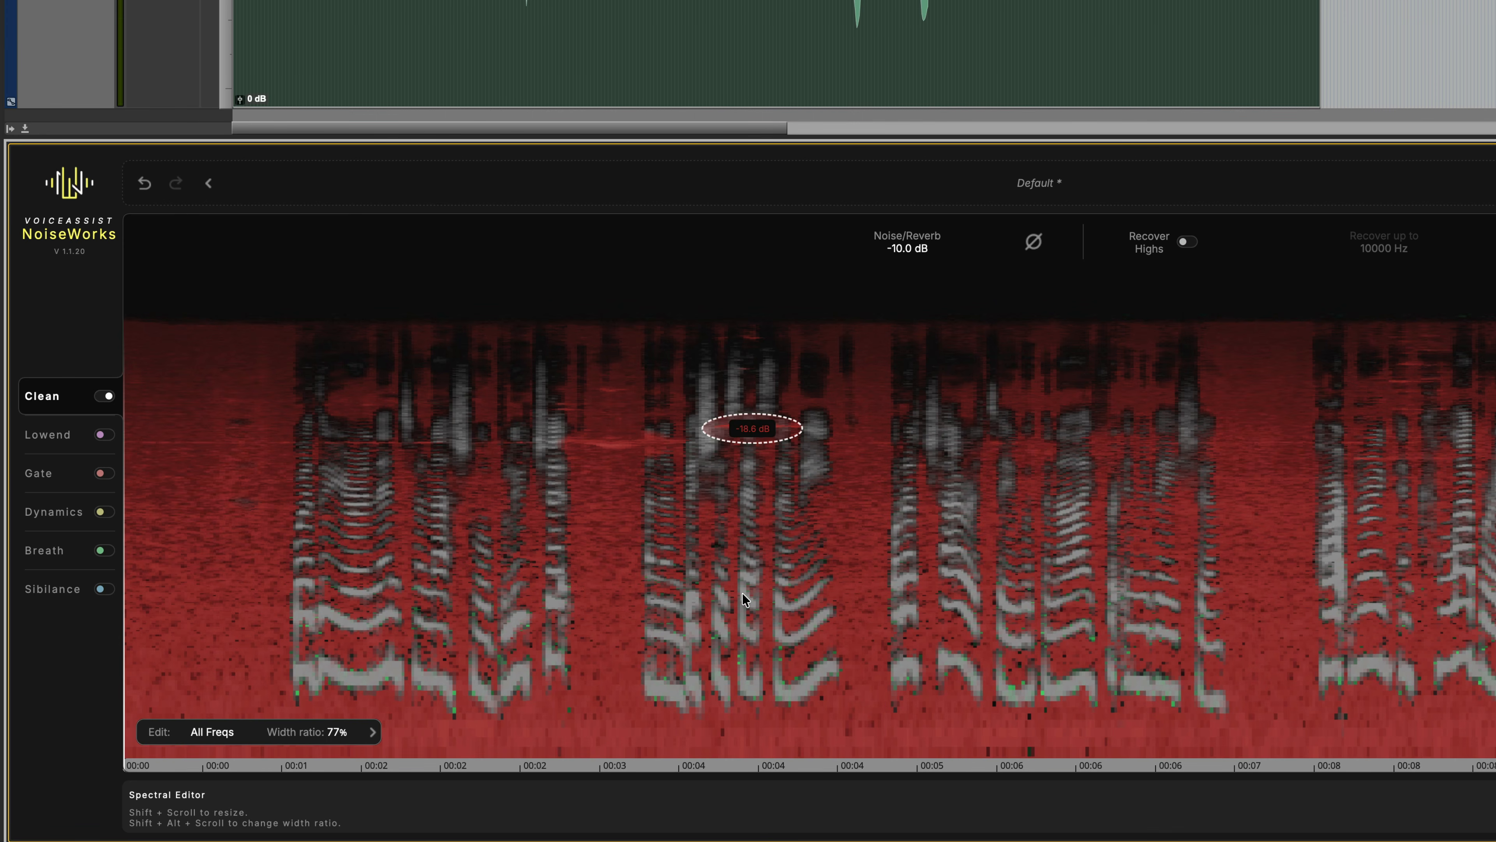
drag(742, 593, 725, 661)
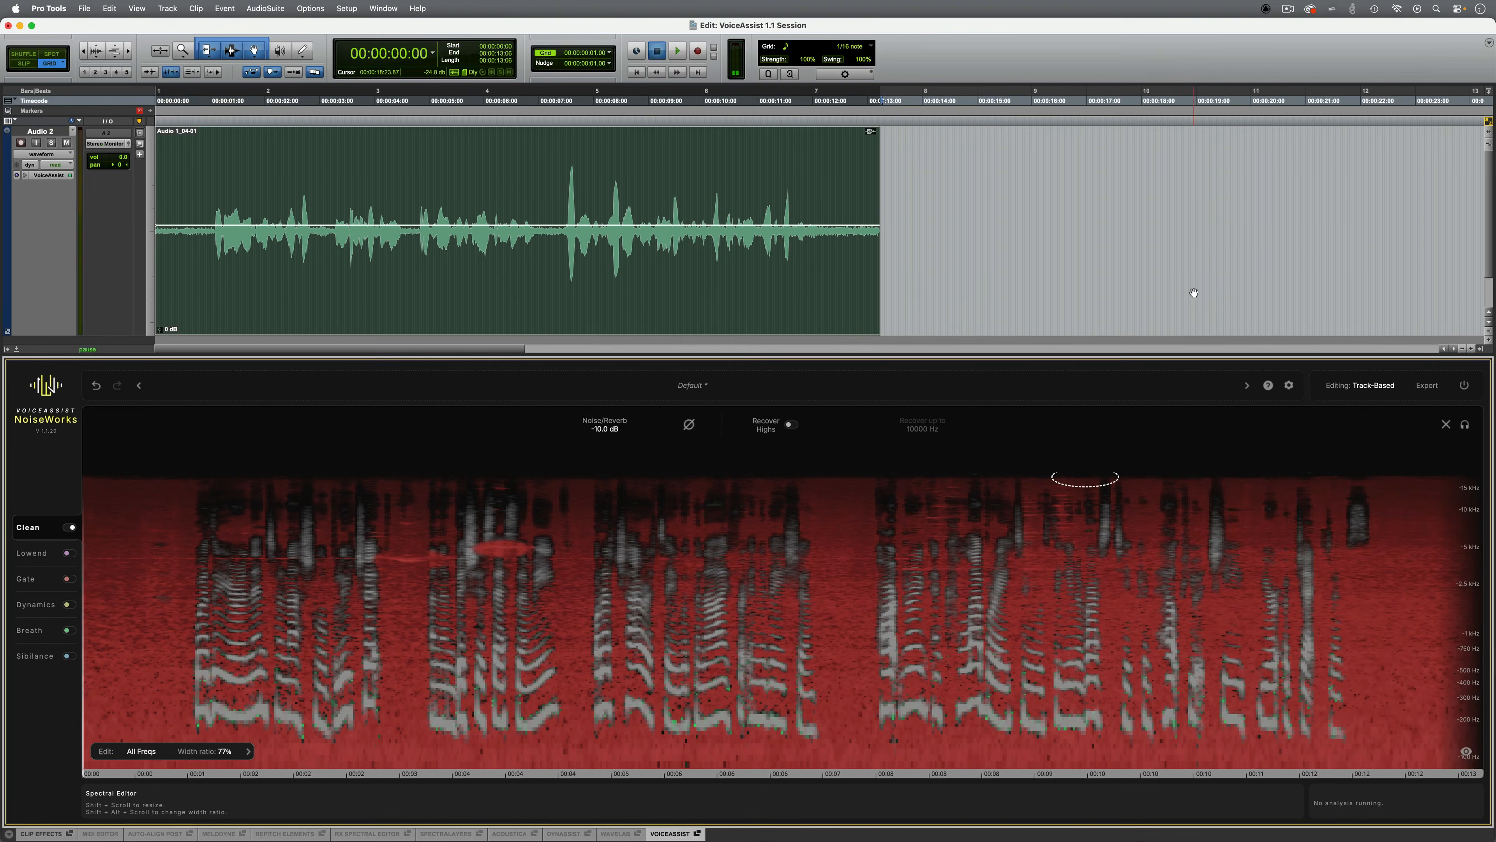
key(space)
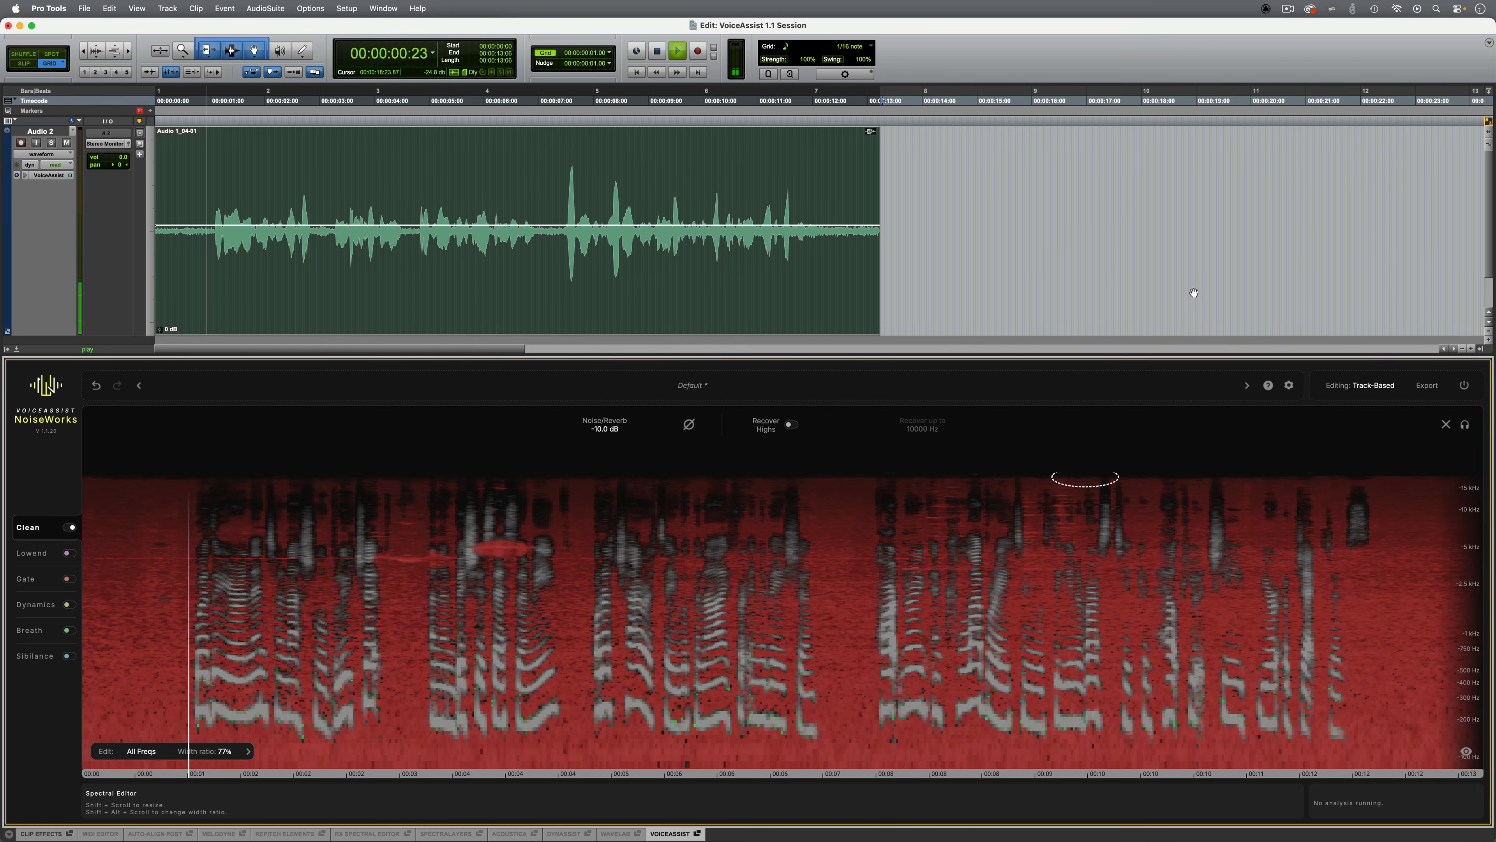